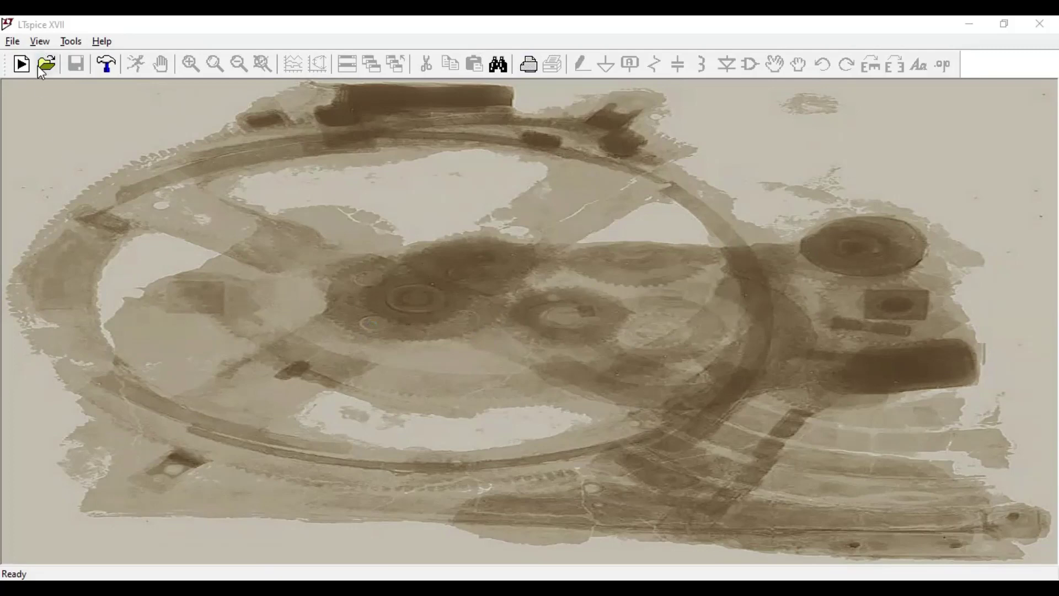
# Create a new empty schematic, Draft1, from the File menu.
pyautogui.click(15, 43)
pyautogui.click(33, 59)
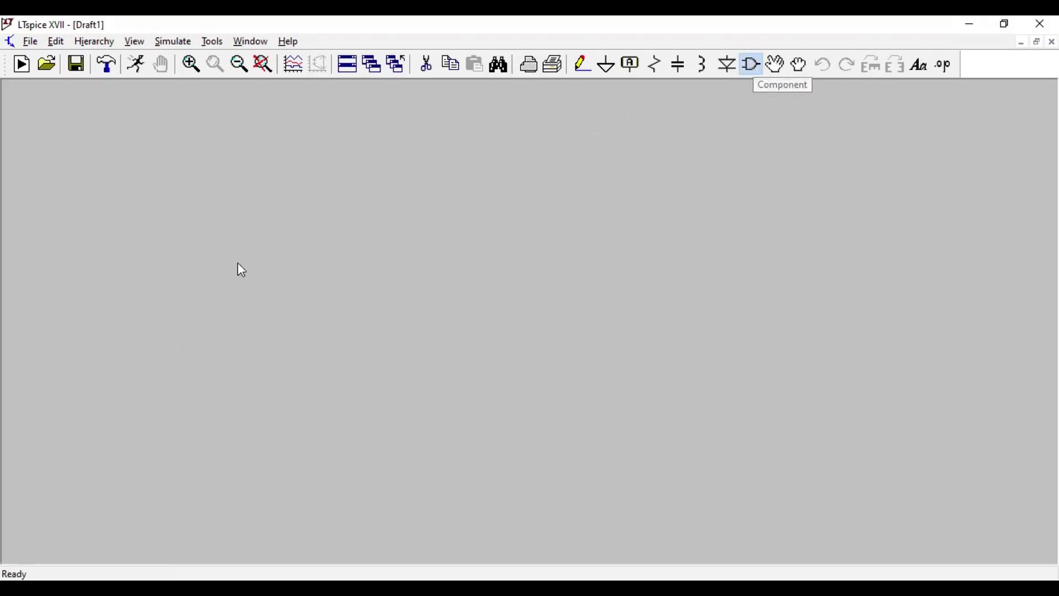
# Place four voltage sources V1–V4 from the part picker across the schematic.
pyautogui.press('F2')
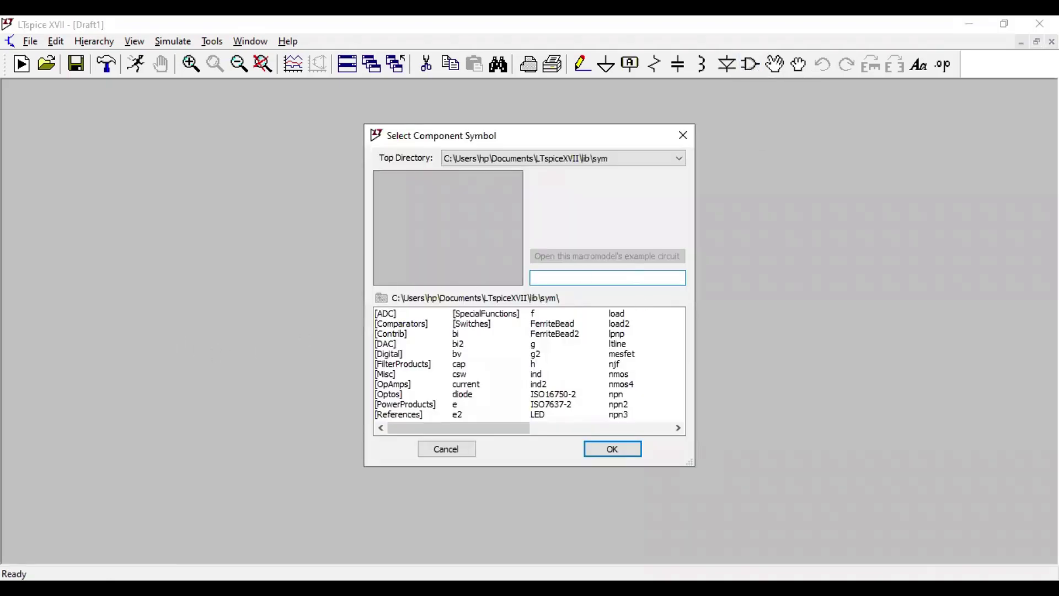
pyautogui.write('vol')
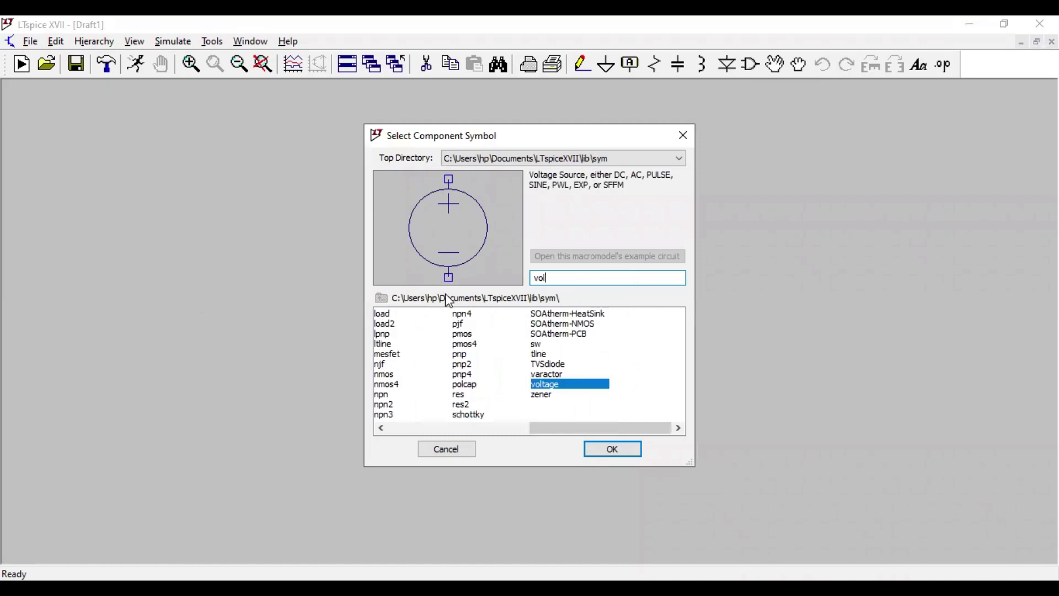
pyautogui.click(549, 387)
pyautogui.click(613, 449)
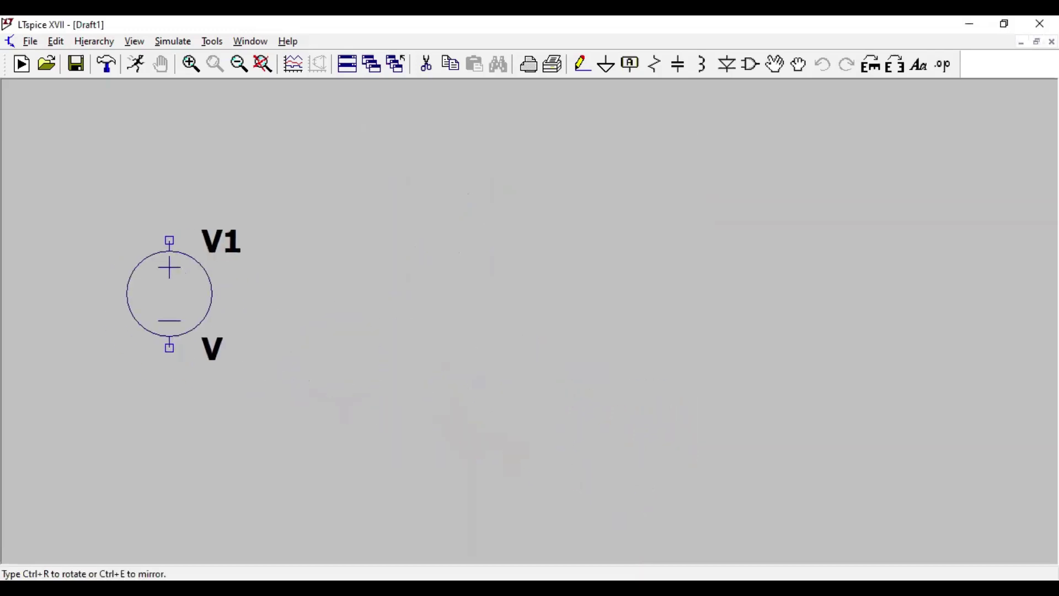
pyautogui.click(234, 295)
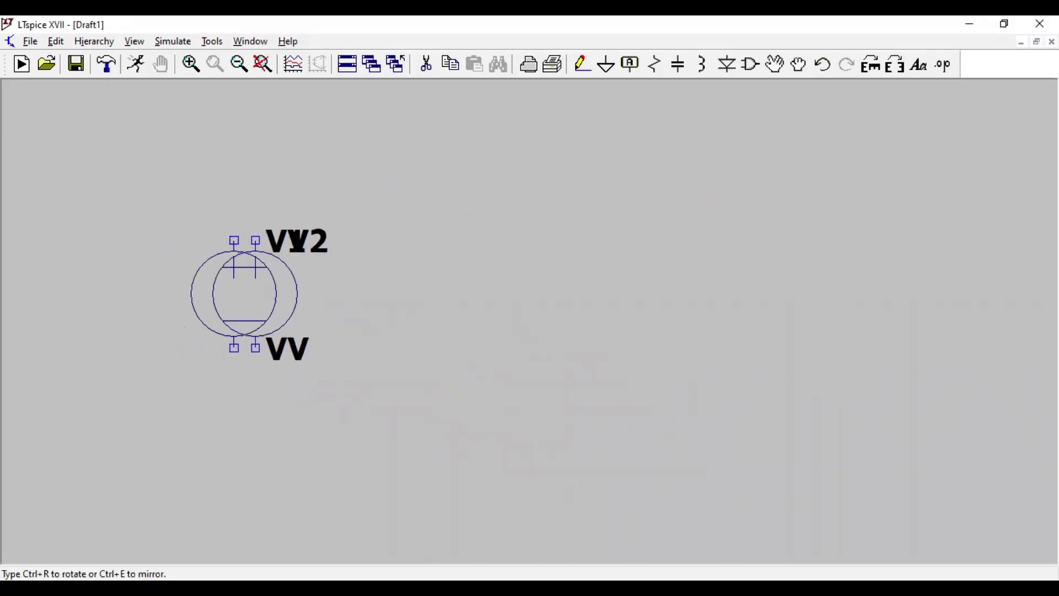
pyautogui.click(428, 294)
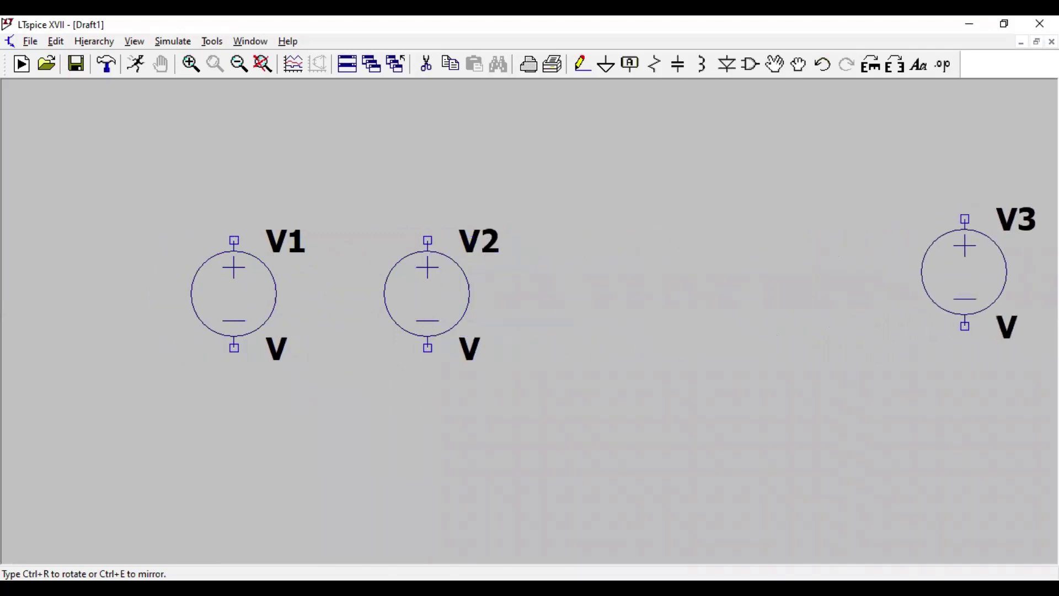
pyautogui.click(965, 273)
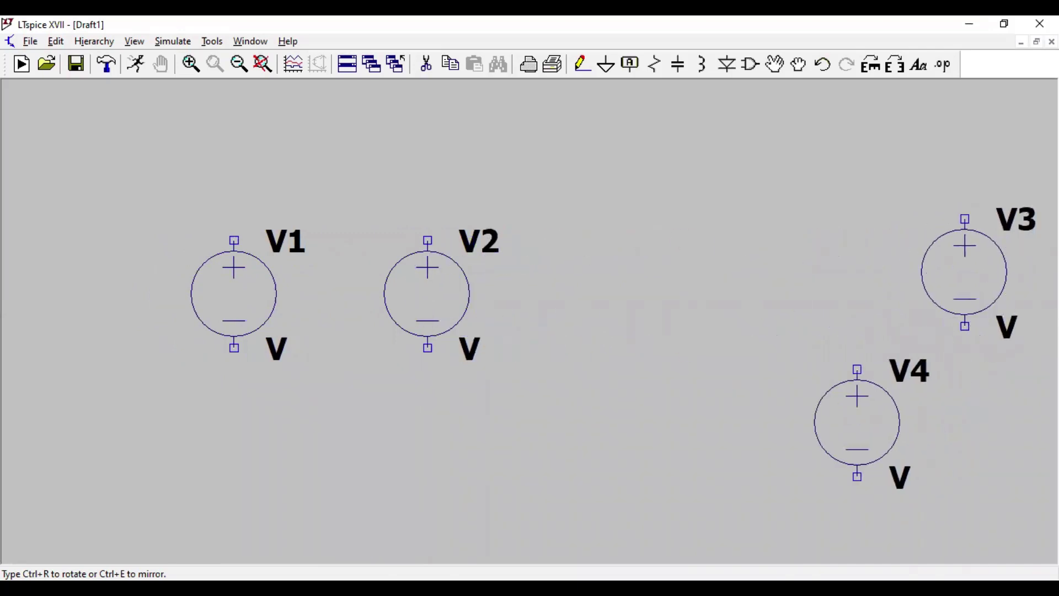
pyautogui.click(750, 423)
pyautogui.press('Escape')
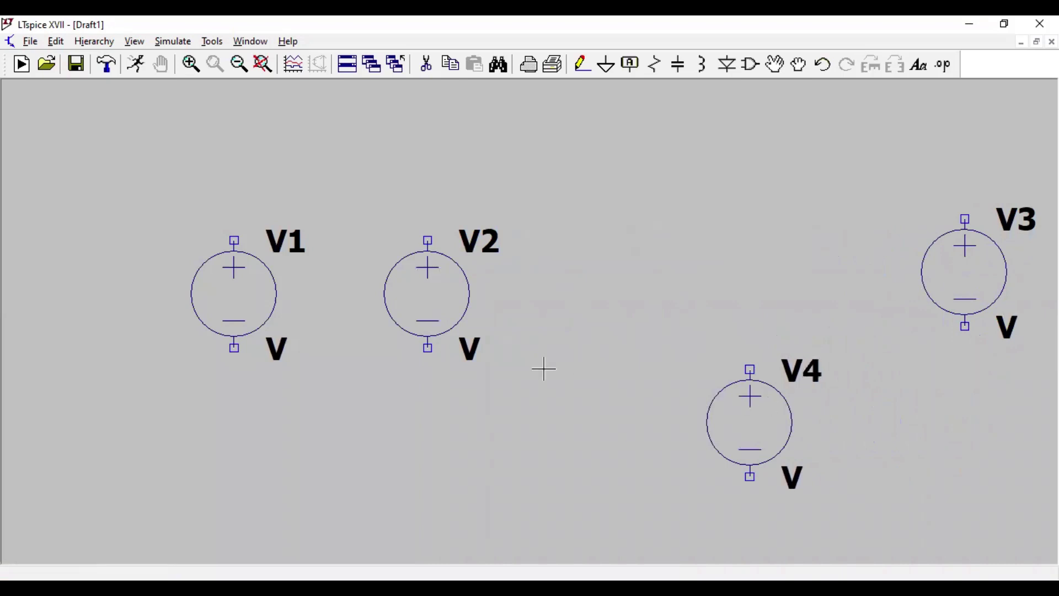
# Rearrange the sources: V1 and V2 left, V4 lower centre, V3 slightly higher at right.
pyautogui.scroll(2, 544, 369)
pyautogui.scroll(-6, 545, 369)
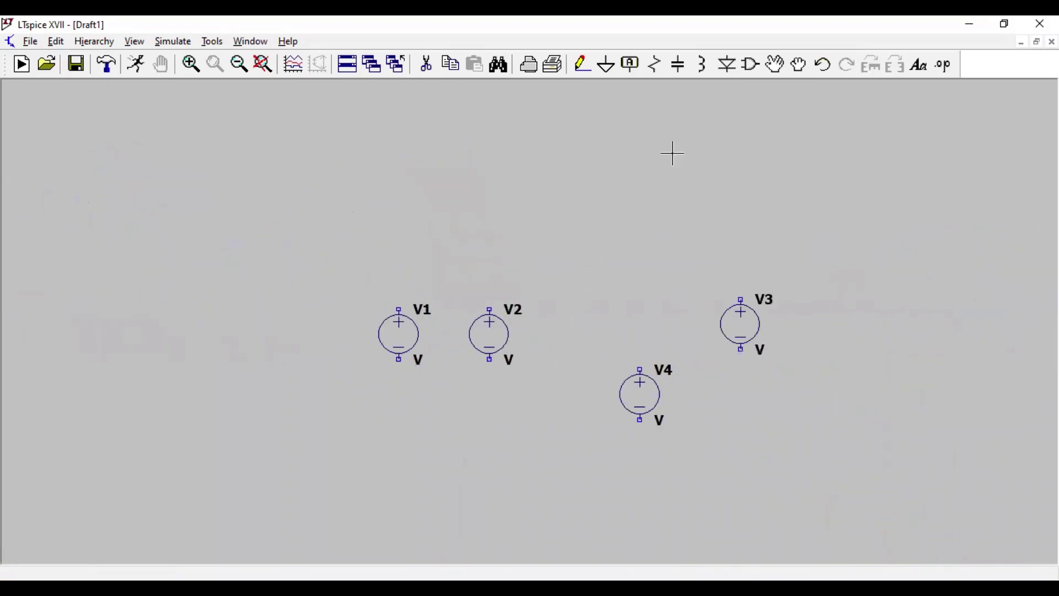
pyautogui.click(775, 65)
pyautogui.click(400, 336)
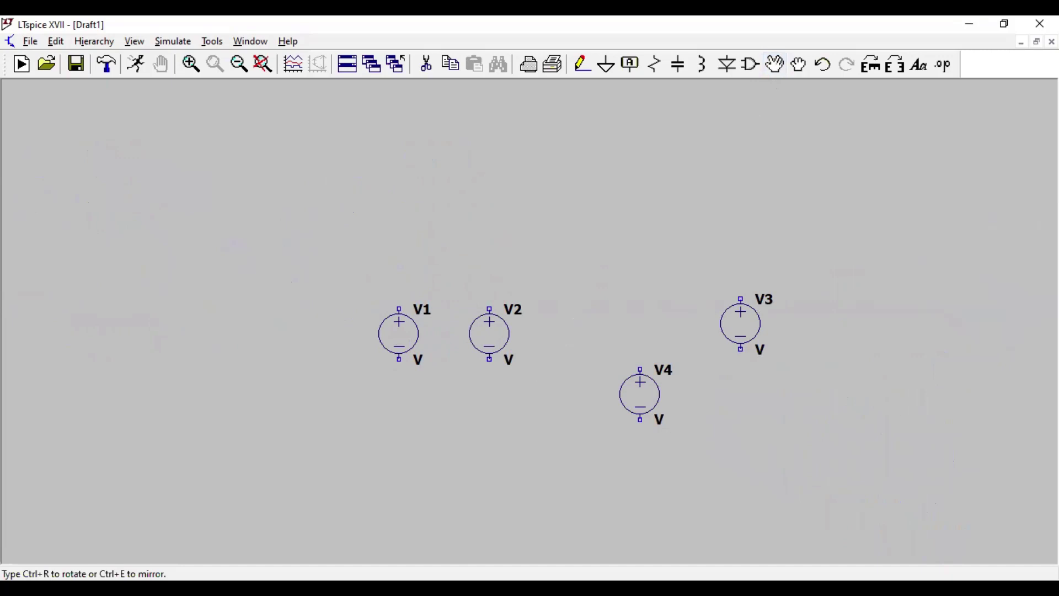
pyautogui.click(218, 325)
pyautogui.click(488, 335)
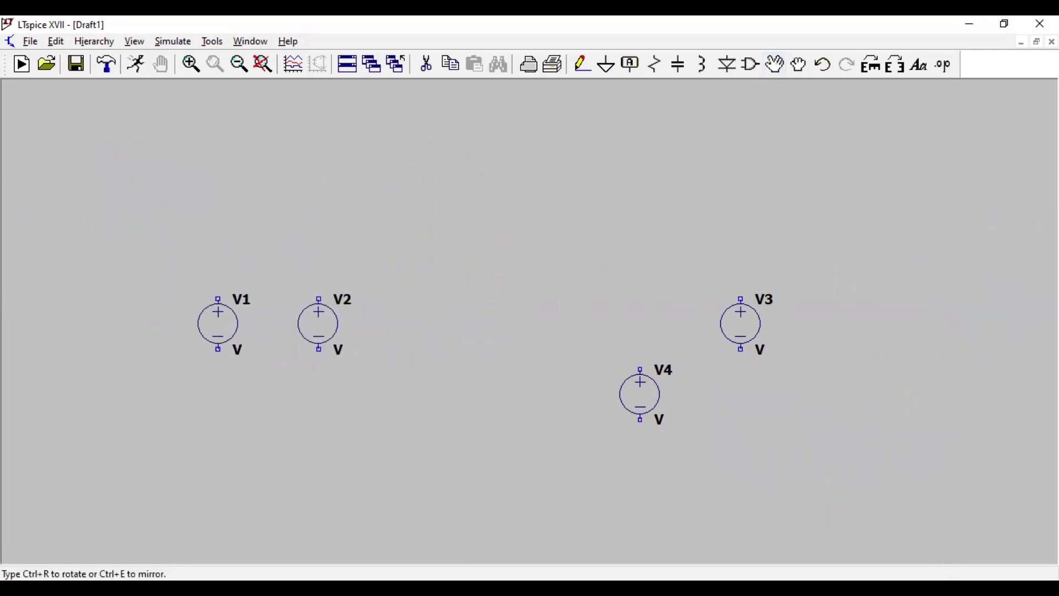
pyautogui.click(329, 334)
pyautogui.click(650, 396)
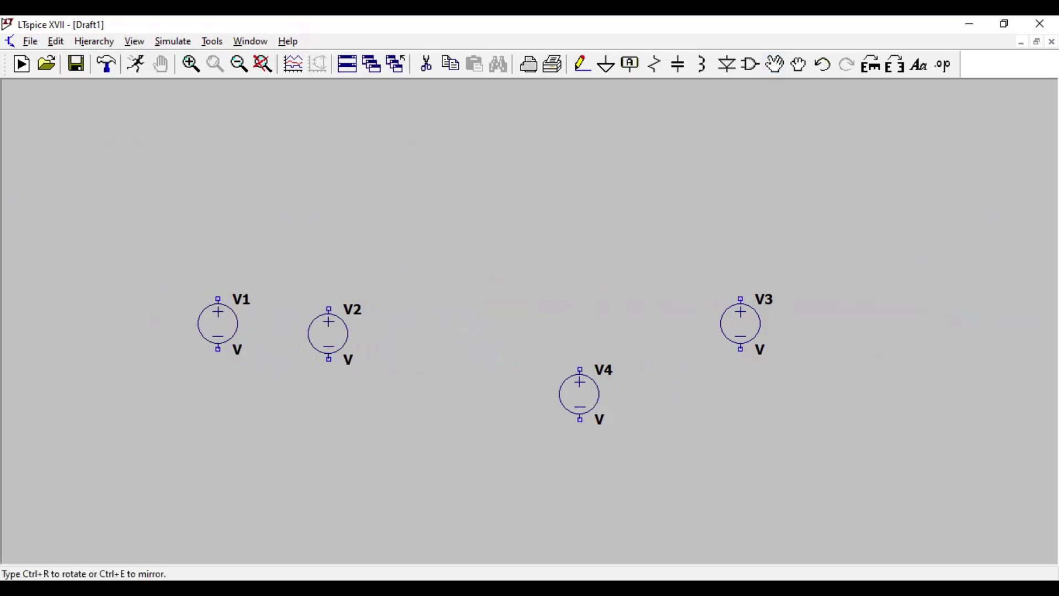
pyautogui.click(574, 404)
pyautogui.moveTo(745, 327); pyautogui.dragTo(746, 318)
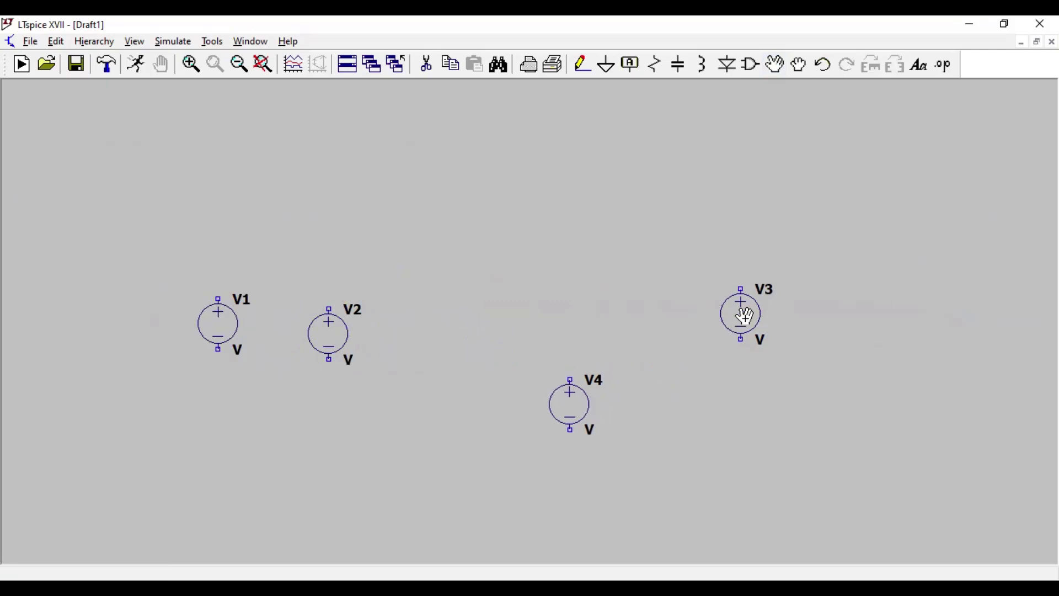
# Place an LT1001 op-amp, U1, above V4 between V2 and V3.
pyautogui.click(757, 67)
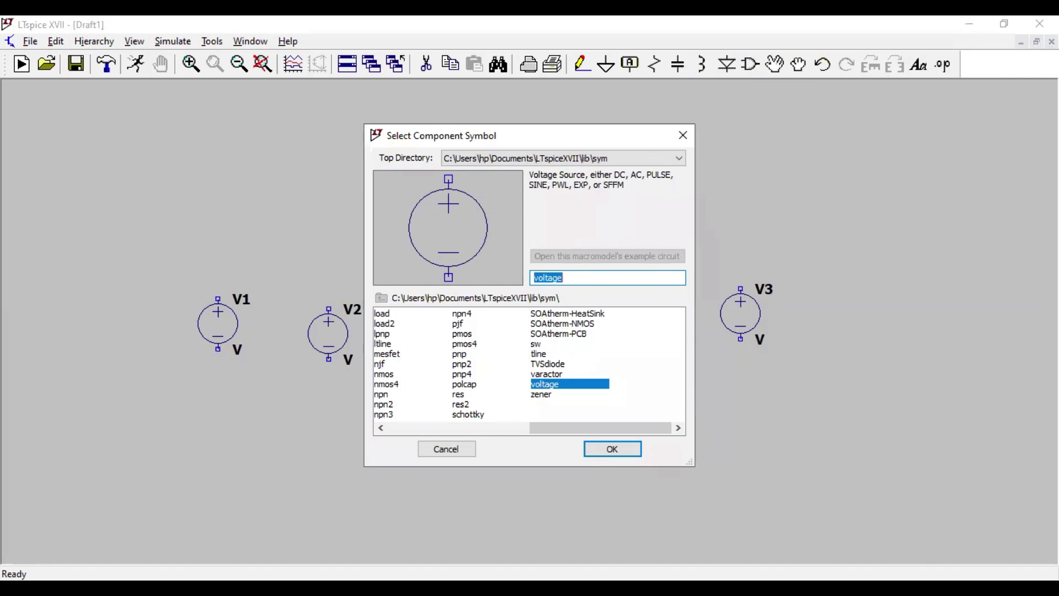
pyautogui.write('lt1001')
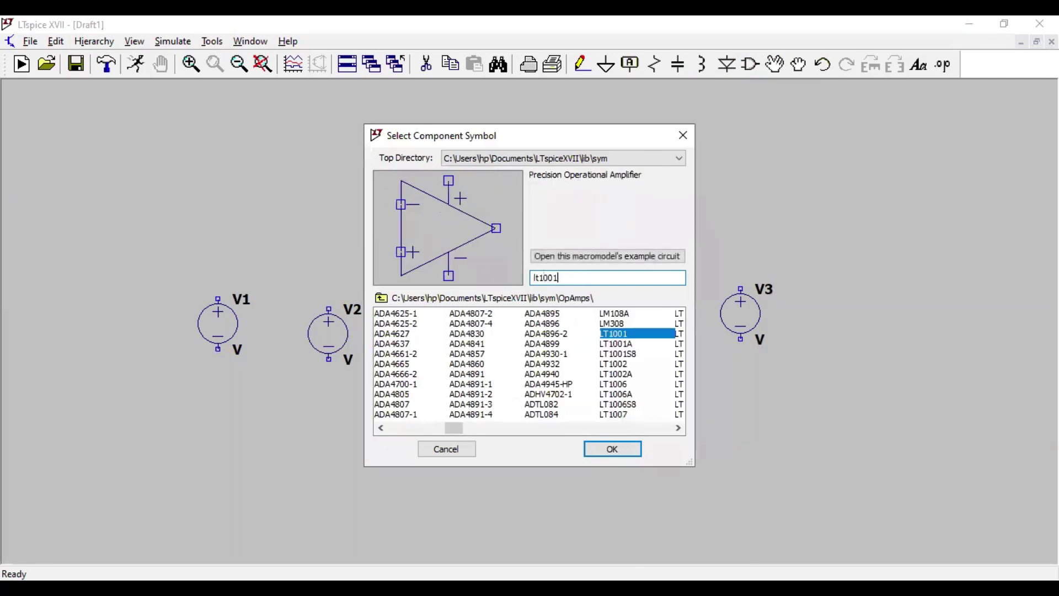
pyautogui.click(612, 450)
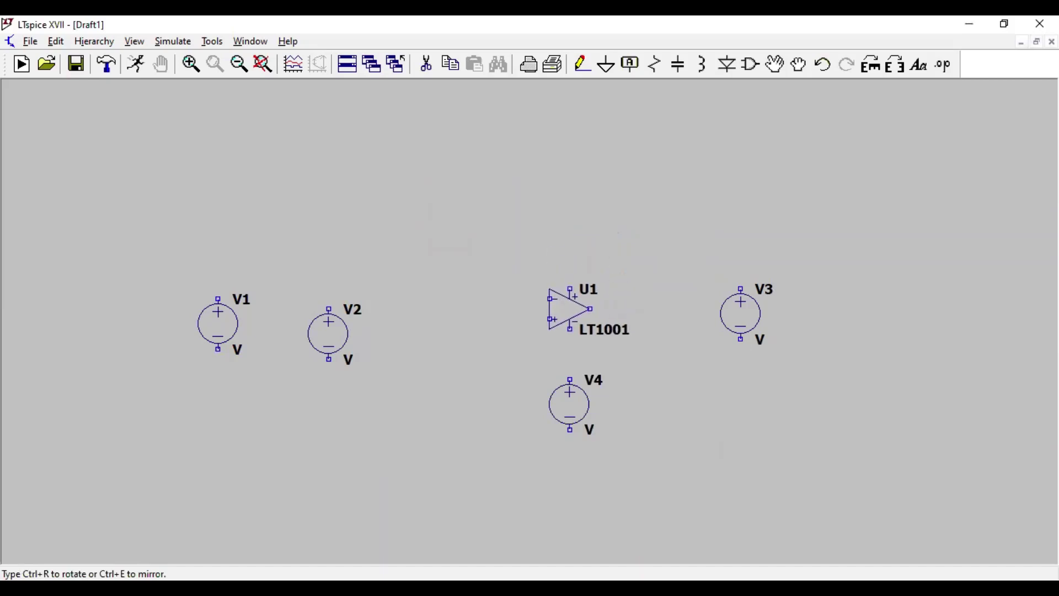
pyautogui.click(570, 309)
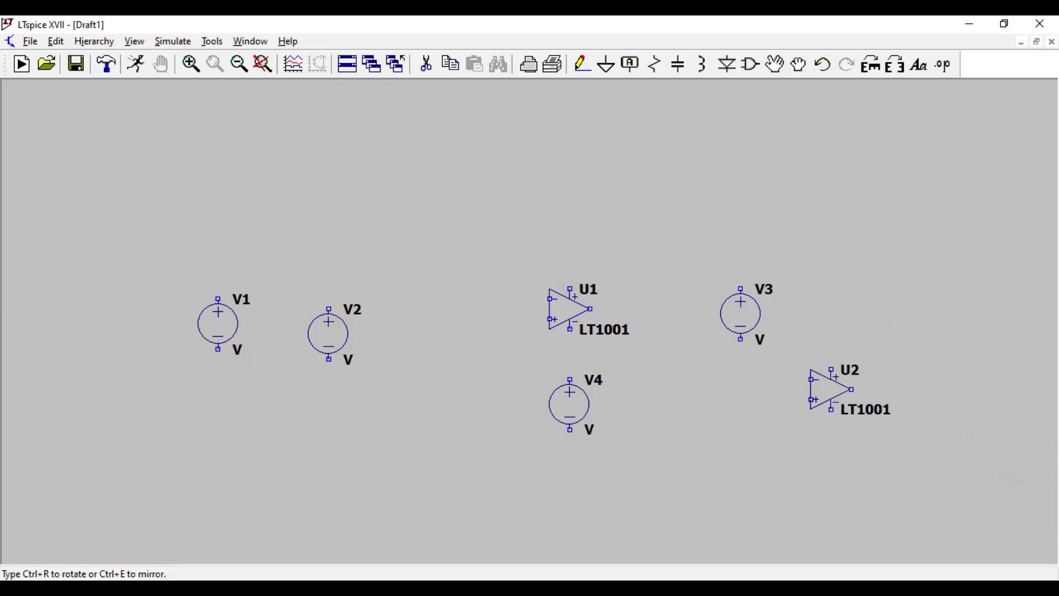
pyautogui.press('Escape')
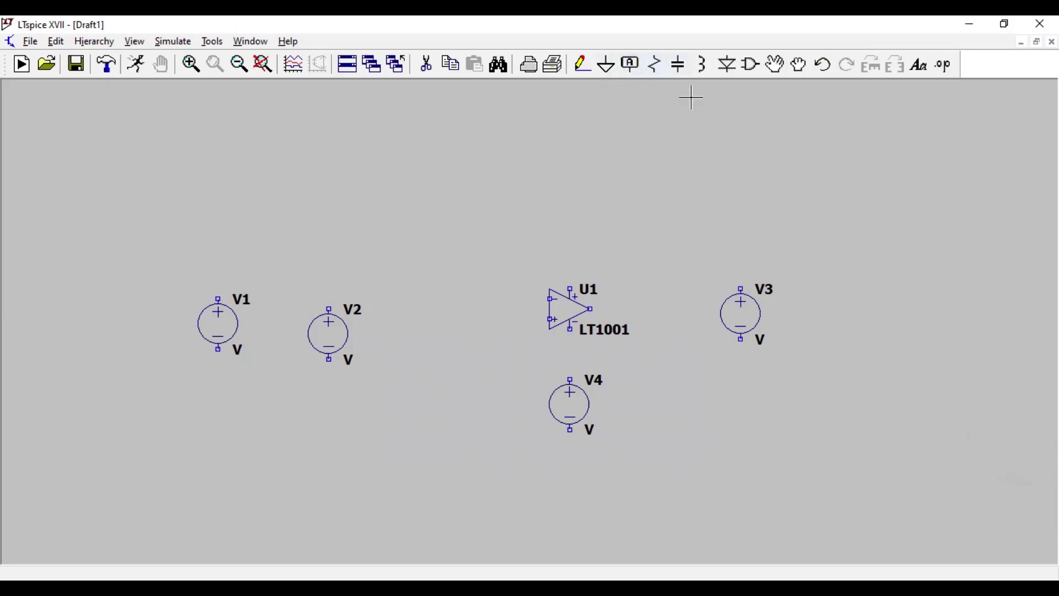
# Wire U1's top supply pin to V3's positive terminal, plus trial wires to V4.
pyautogui.click(584, 65)
pyautogui.click(570, 289)
pyautogui.click(741, 289)
pyautogui.rightClick(742, 289)
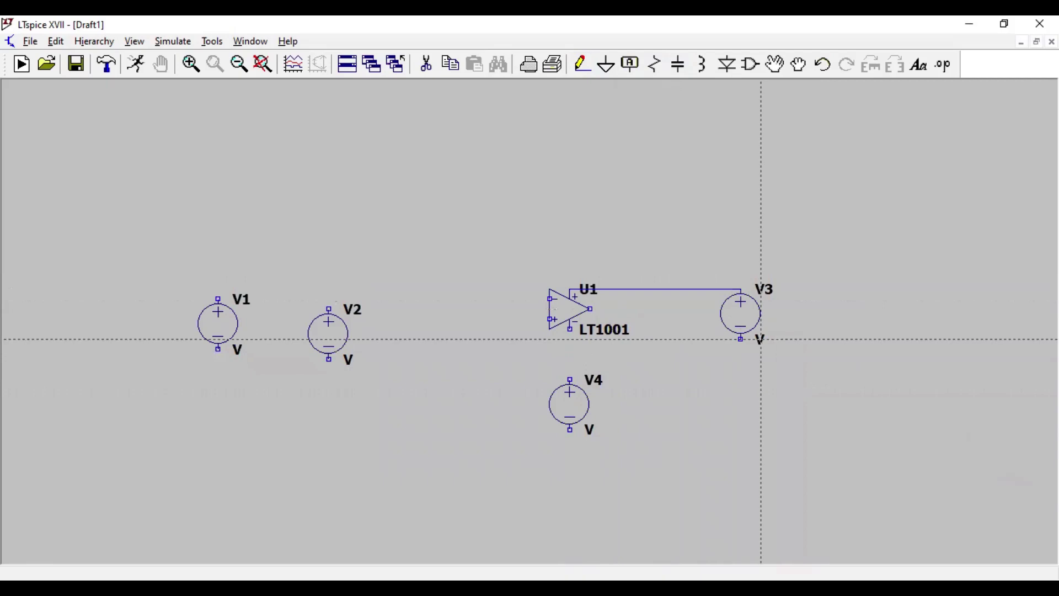
pyautogui.click(570, 329)
pyautogui.click(570, 379)
pyautogui.rightClick(570, 379)
pyautogui.click(570, 429)
pyautogui.click(620, 429)
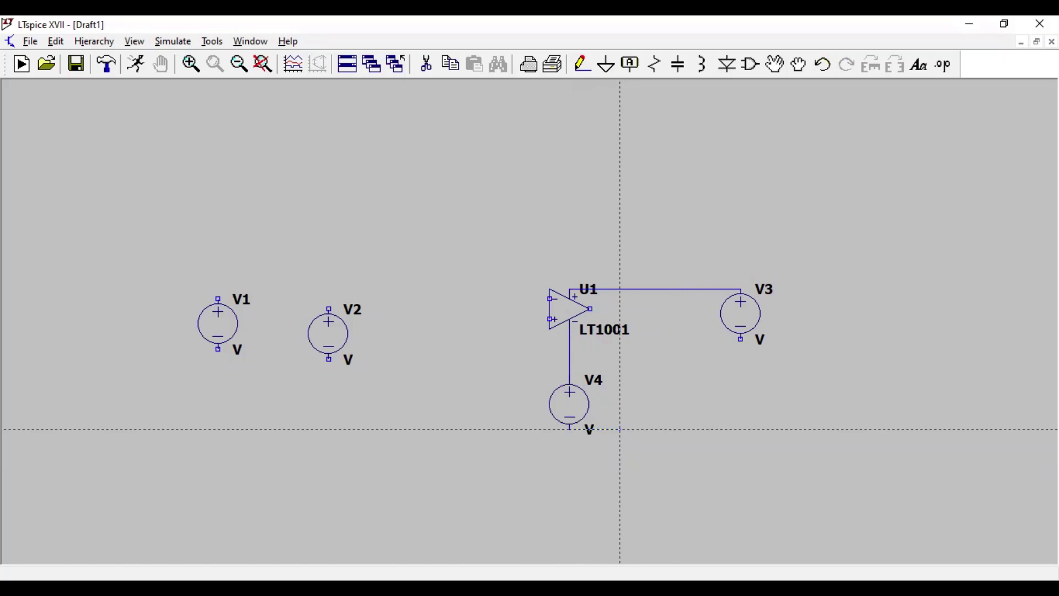
pyautogui.rightClick(711, 441)
# Delete the two wires attached to V4, leaving it unconnected.
pyautogui.click(426, 64)
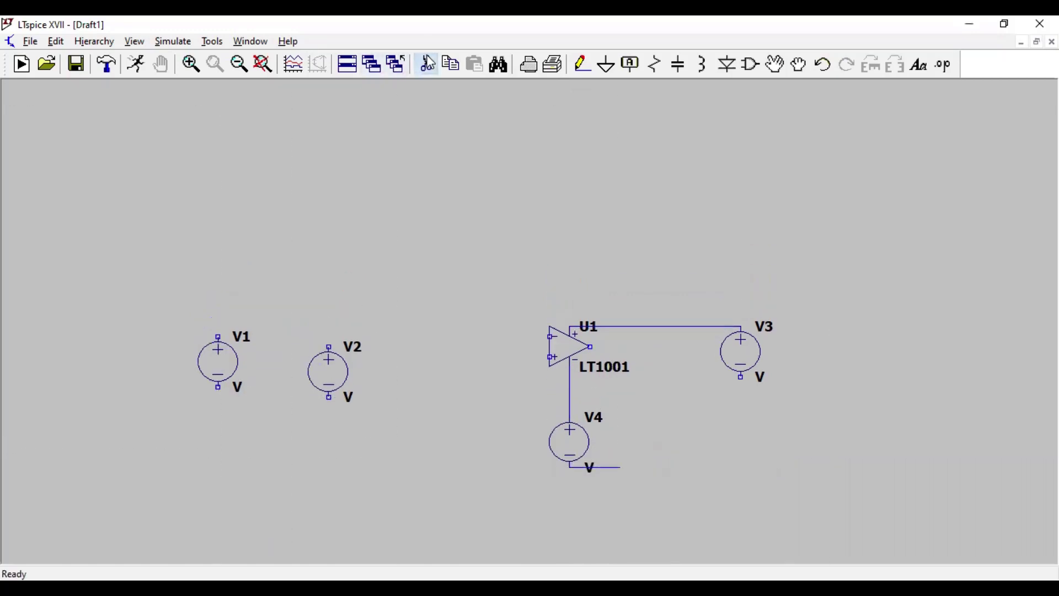
pyautogui.click(602, 468)
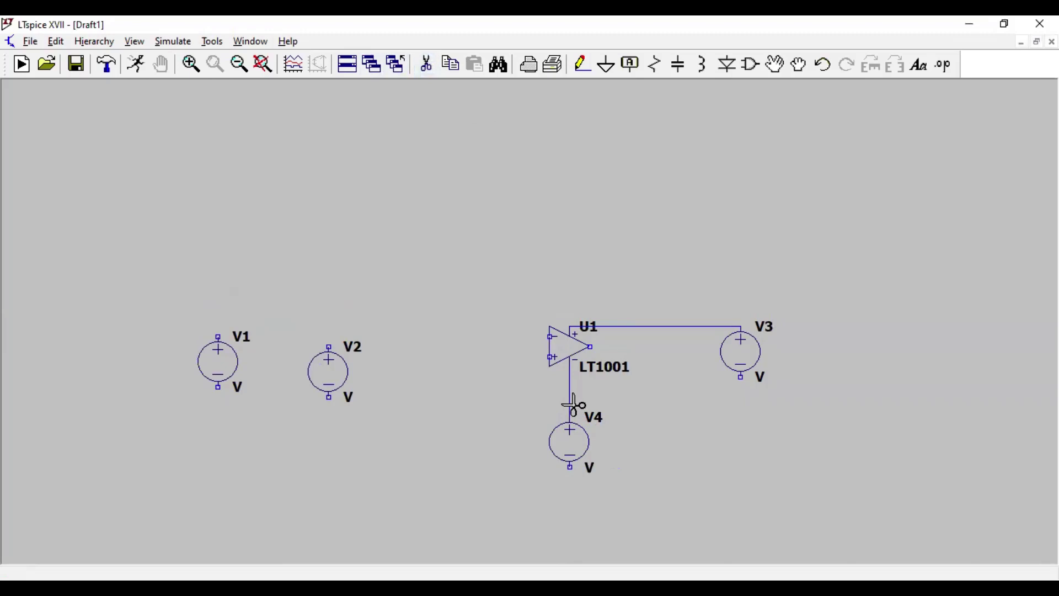
pyautogui.click(571, 403)
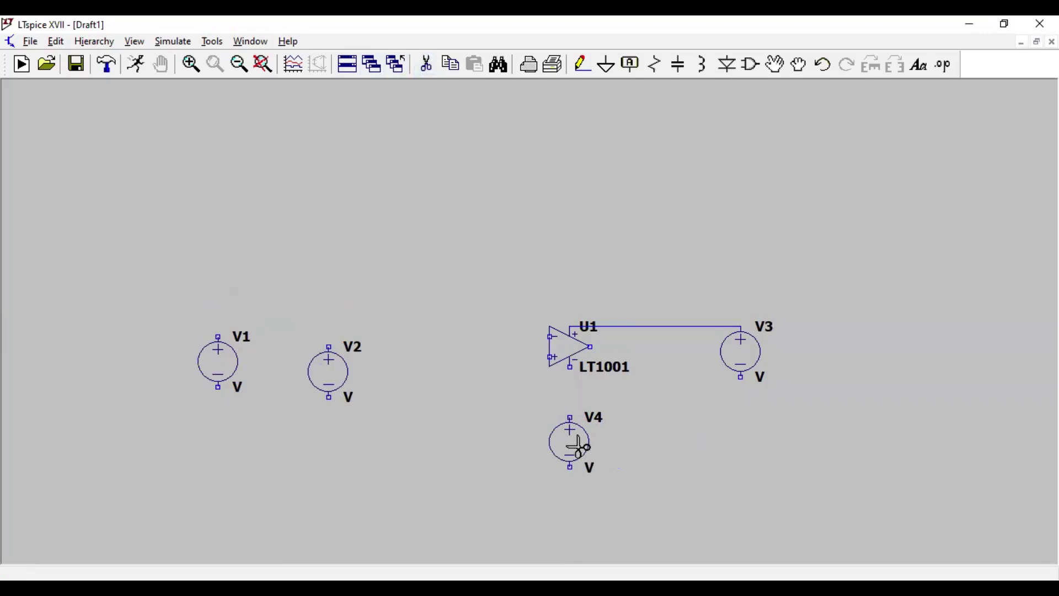
pyautogui.press('Escape')
pyautogui.click(776, 64)
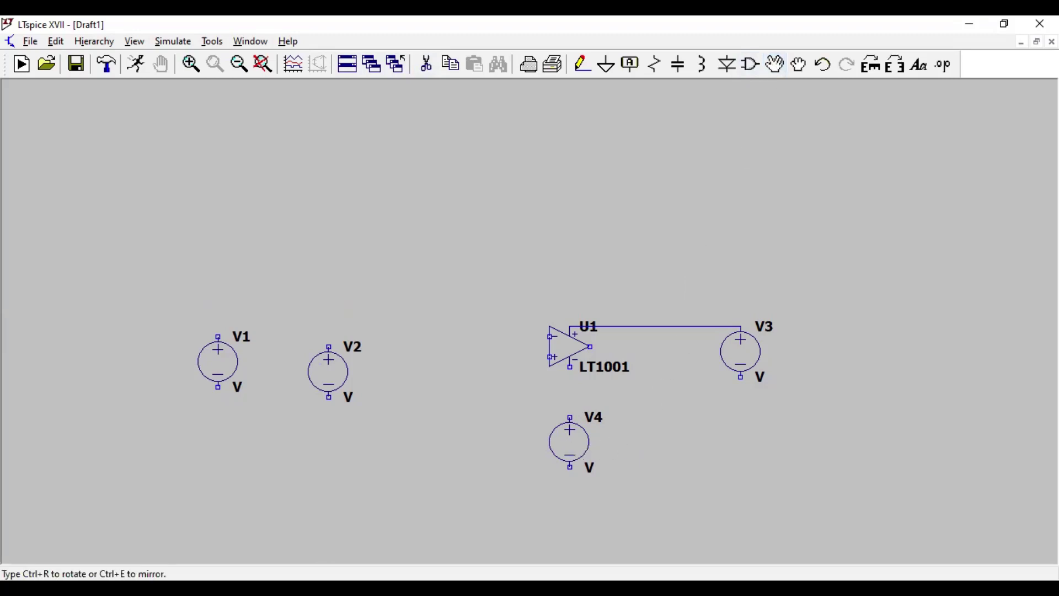
# Flip V4 so its negative terminal faces up toward U1's lower supply pin.
pyautogui.hotkey('ctrl', 'r')
pyautogui.hotkey('ctrl', 'r')
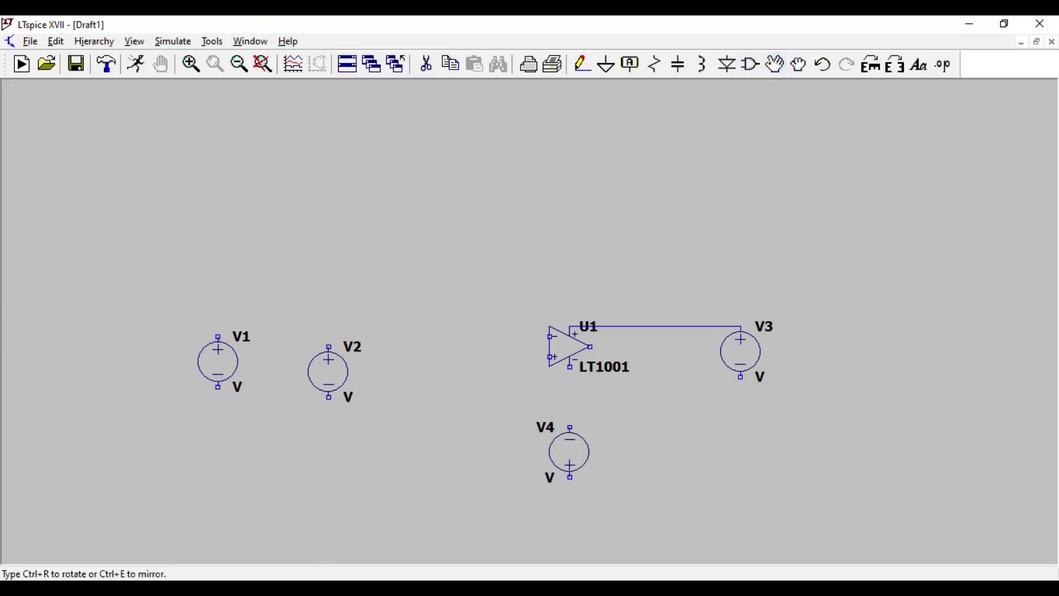
pyautogui.moveTo(570, 453)
pyautogui.mouseDown()
pyautogui.moveTo(780, 208)
pyautogui.moveTo(599, 421)
pyautogui.moveTo(579, 439)
pyautogui.moveTo(569, 432)
pyautogui.mouseUp()
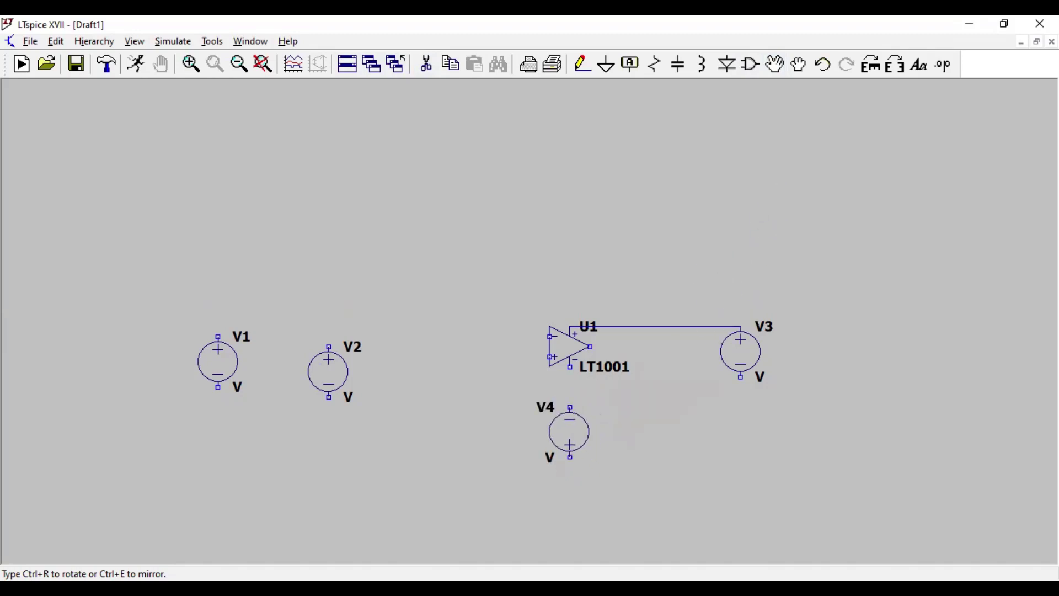
pyautogui.click(570, 432)
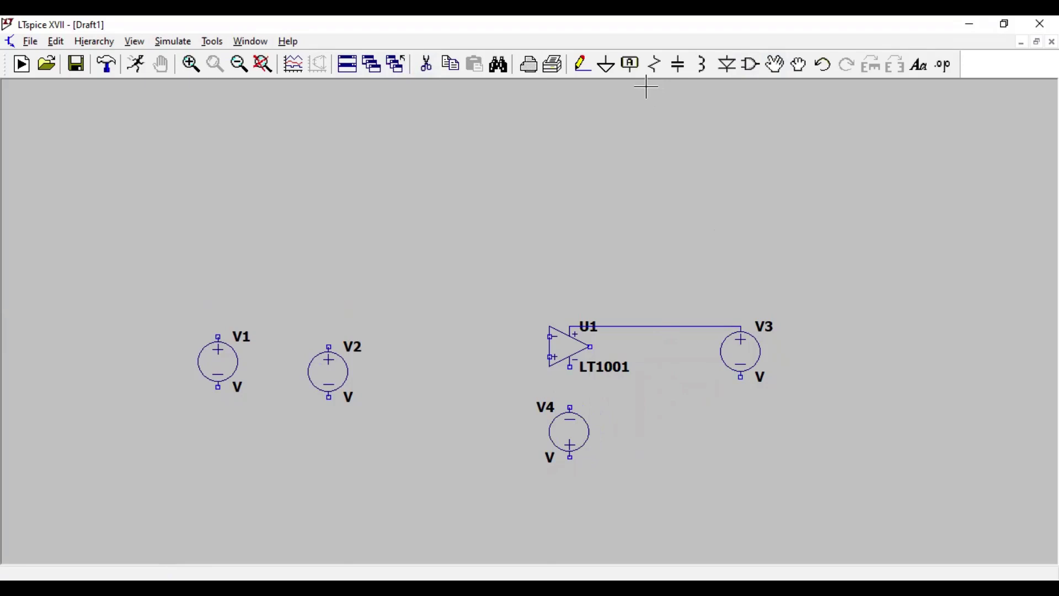
# Wire V4's bottom terminal around to V3's negative terminal.
pyautogui.click(591, 68)
pyautogui.click(570, 458)
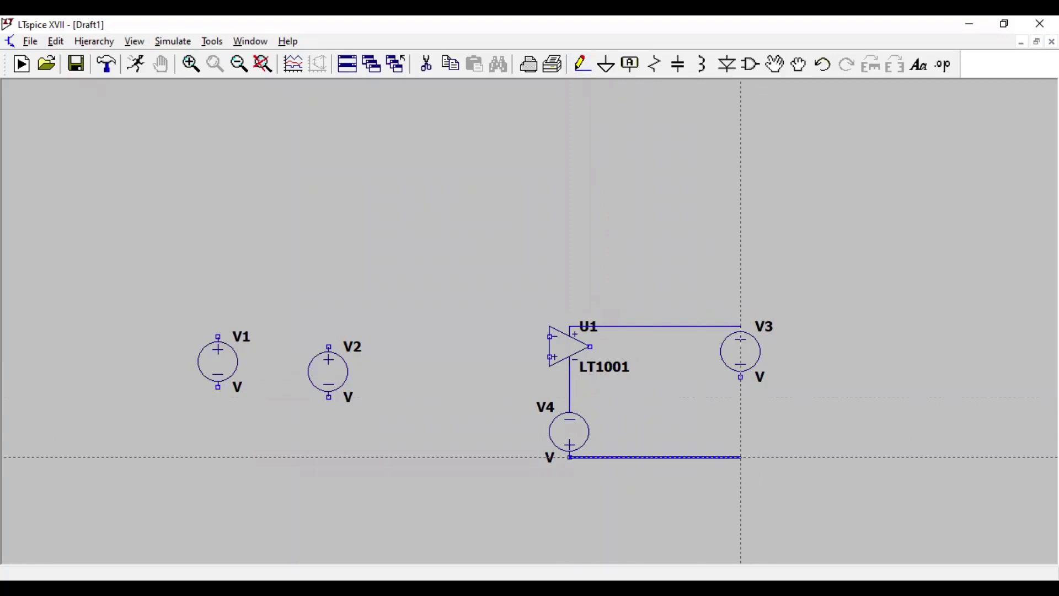
pyautogui.click(741, 457)
pyautogui.click(732, 378)
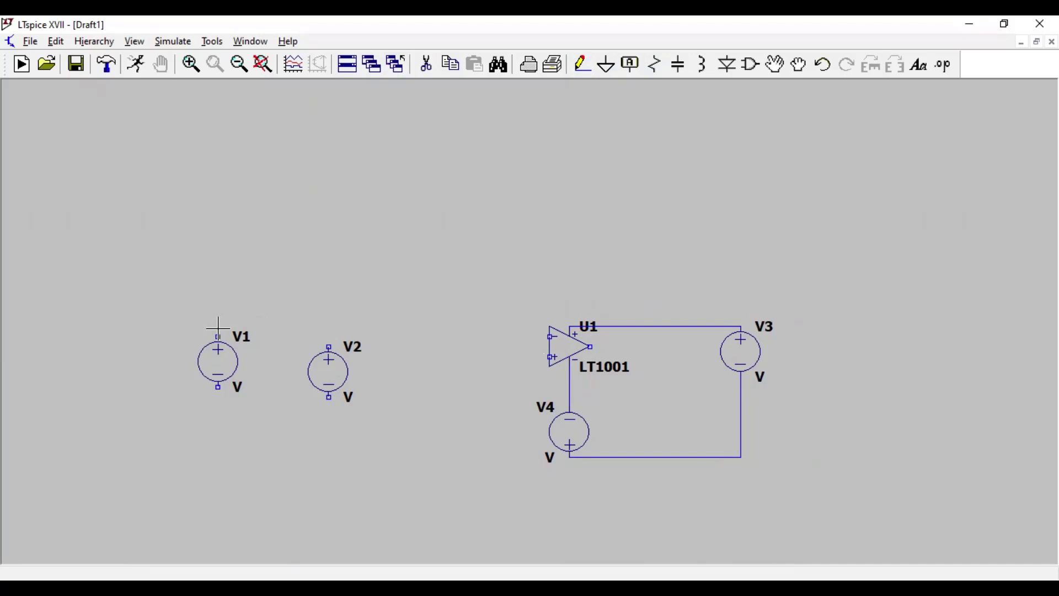
# Start a wire from V2's top terminal, cornering just right of V2.
pyautogui.click(775, 64)
pyautogui.click(582, 65)
pyautogui.click(329, 347)
pyautogui.rightClick(389, 336)
pyautogui.click(389, 336)
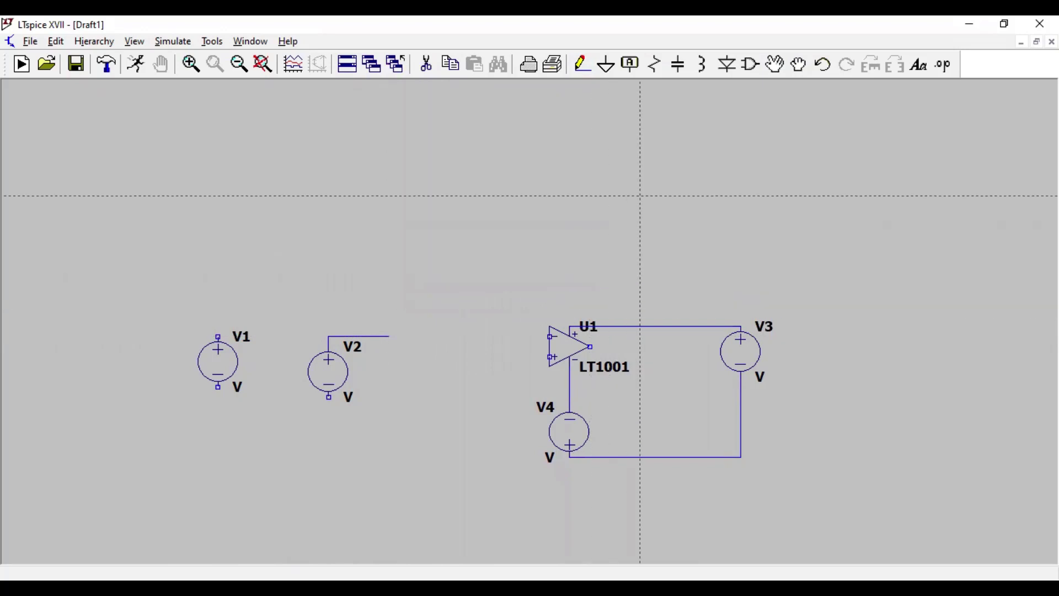
# Place a horizontal resistor R1 at the end of V2's wire.
pyautogui.rightClick(635, 186)
pyautogui.moveTo(634, 186); pyautogui.dragTo(635, 223)
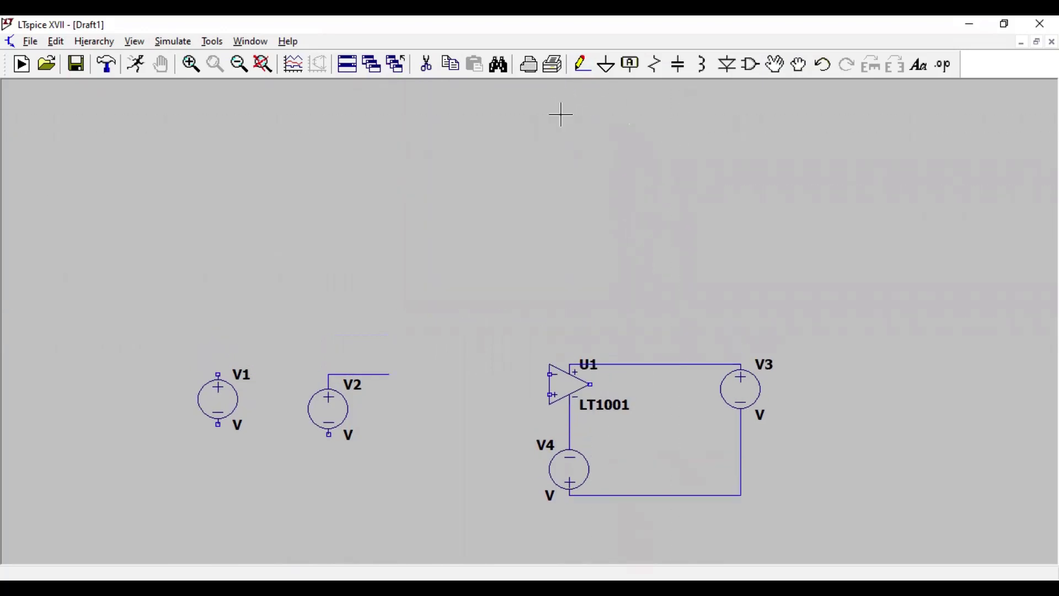
pyautogui.click(656, 64)
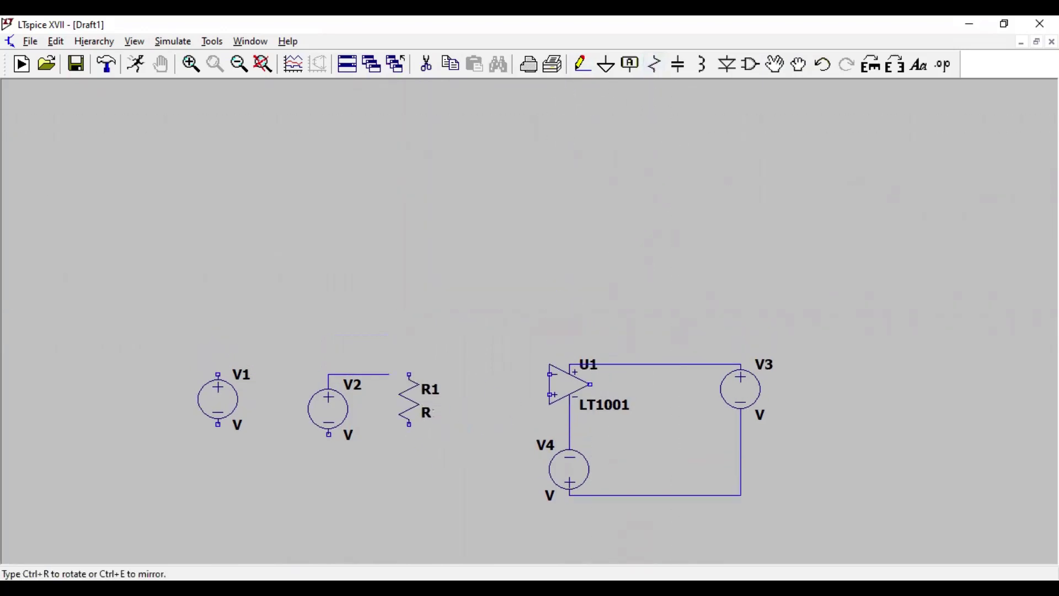
pyautogui.hotkey('ctrl', 'r')
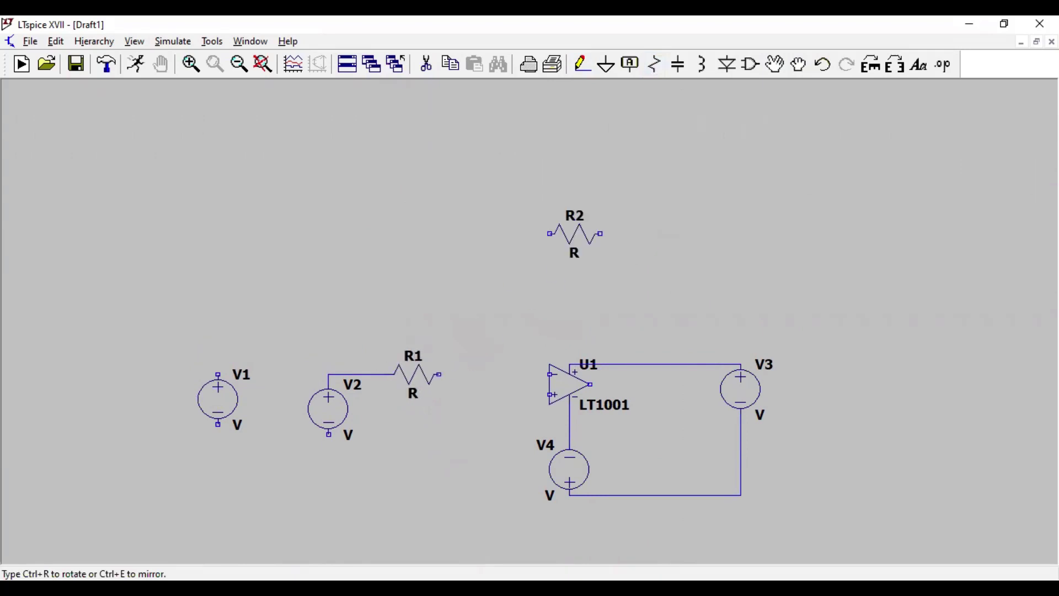
pyautogui.press('Escape')
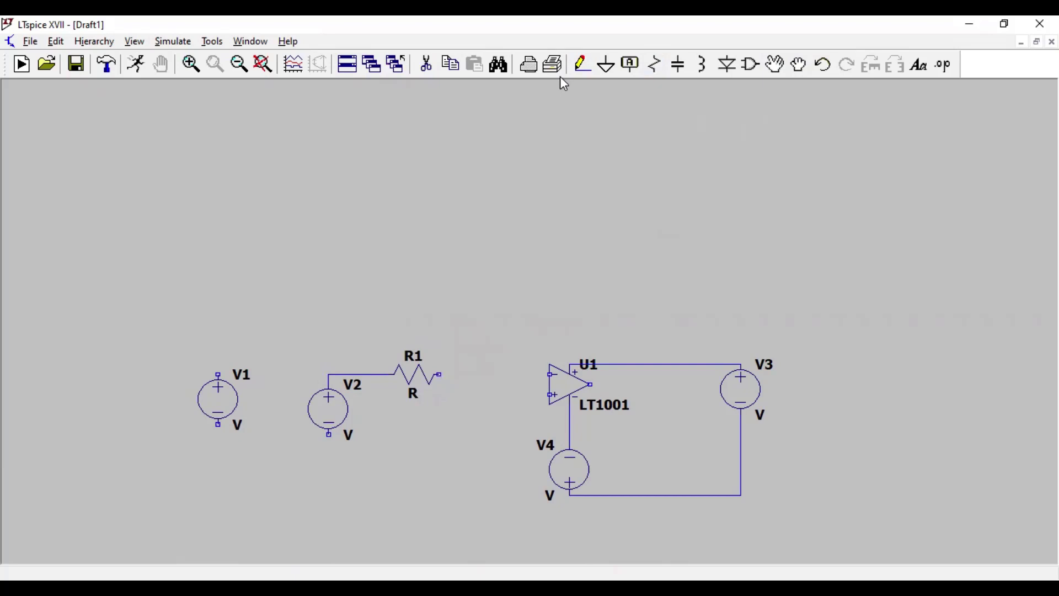
# Wire R1's right end to U1's inverting input.
pyautogui.click(583, 64)
pyautogui.click(439, 374)
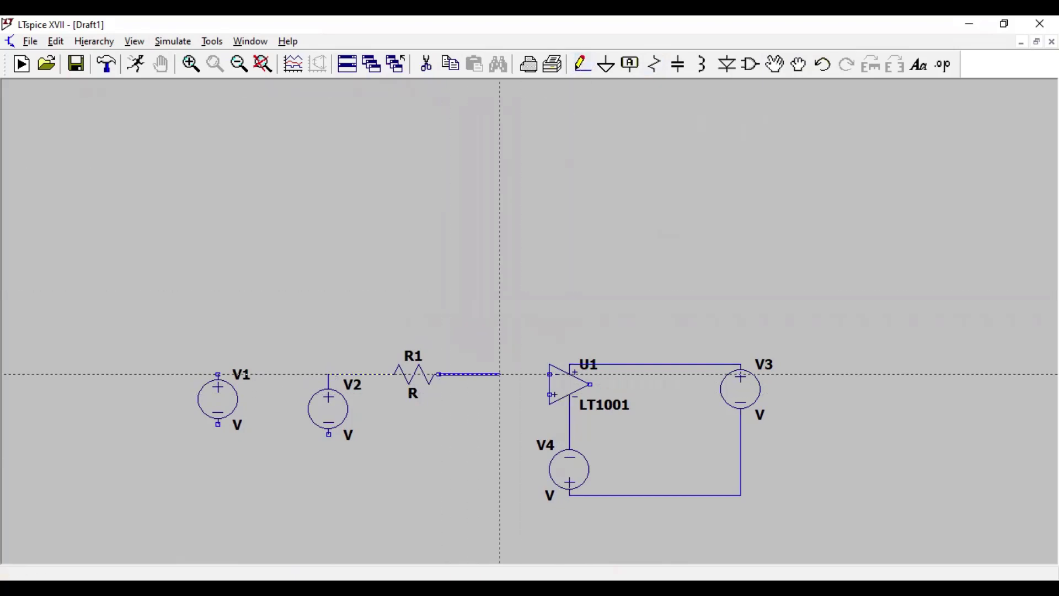
pyautogui.click(550, 375)
pyautogui.press('Escape')
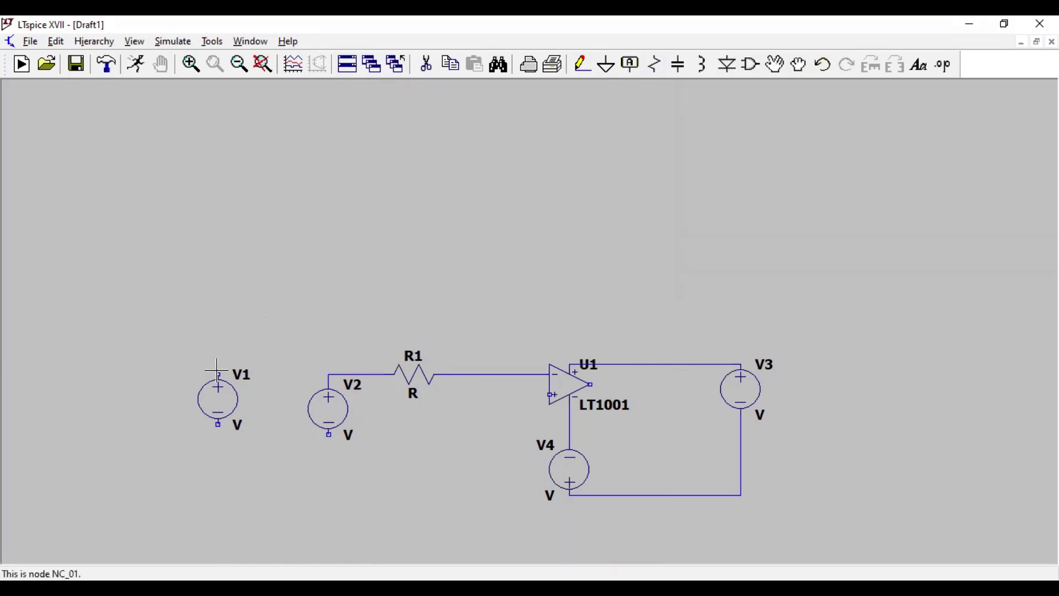
# Place horizontal resistor R2 above R1 and wire V1 through R2 to the inverting-input node.
pyautogui.click(655, 65)
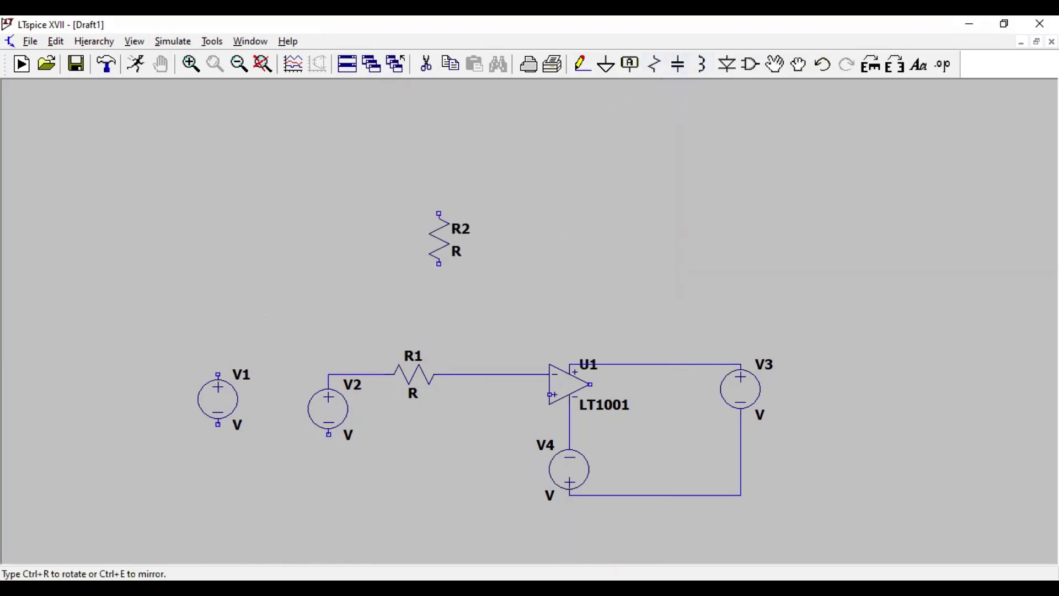
pyautogui.hotkey('ctrl', 'r')
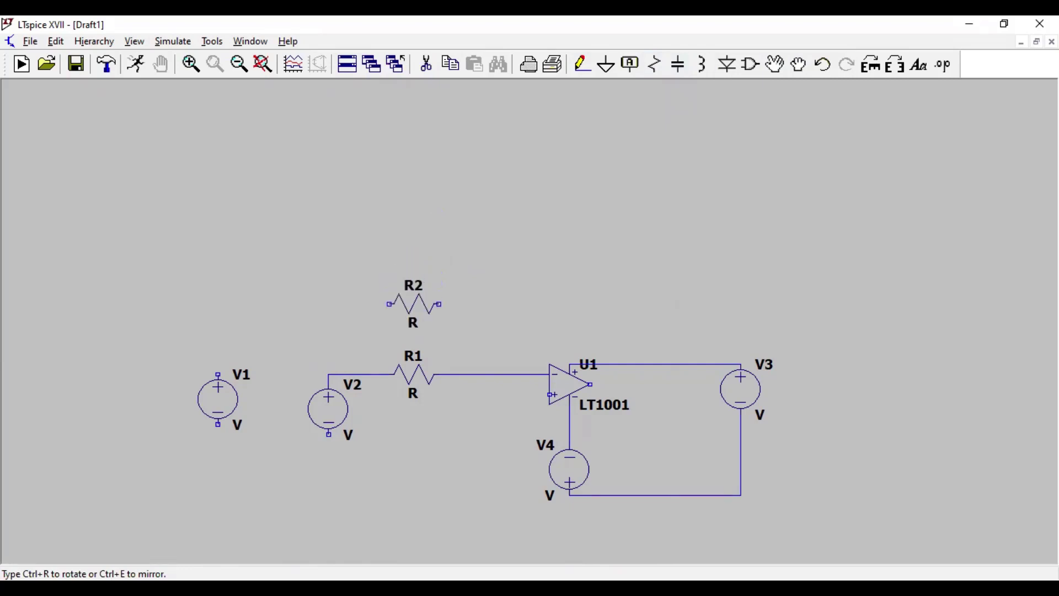
pyautogui.click(414, 304)
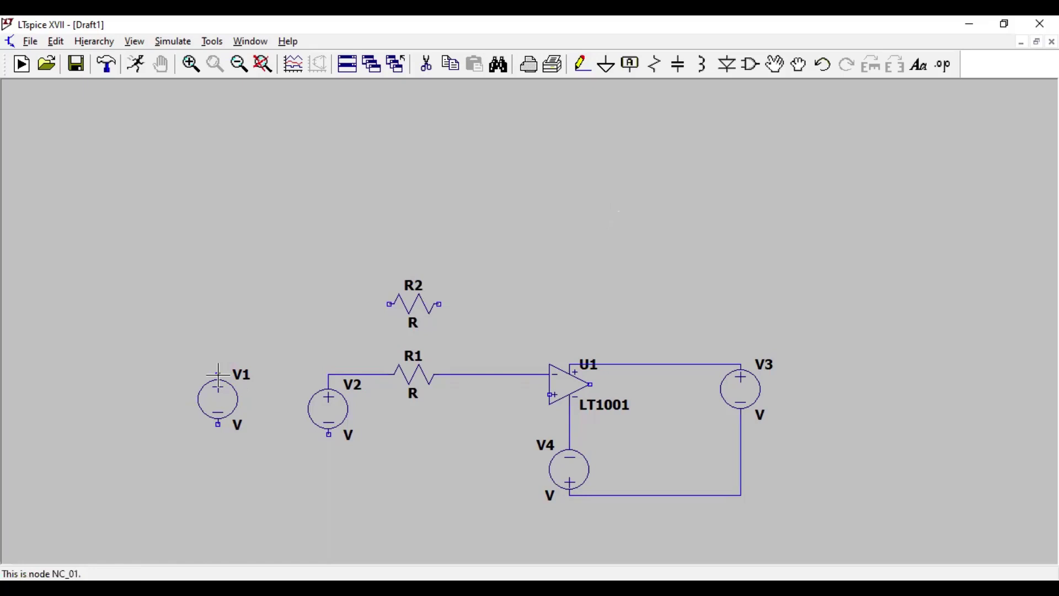
pyautogui.click(582, 63)
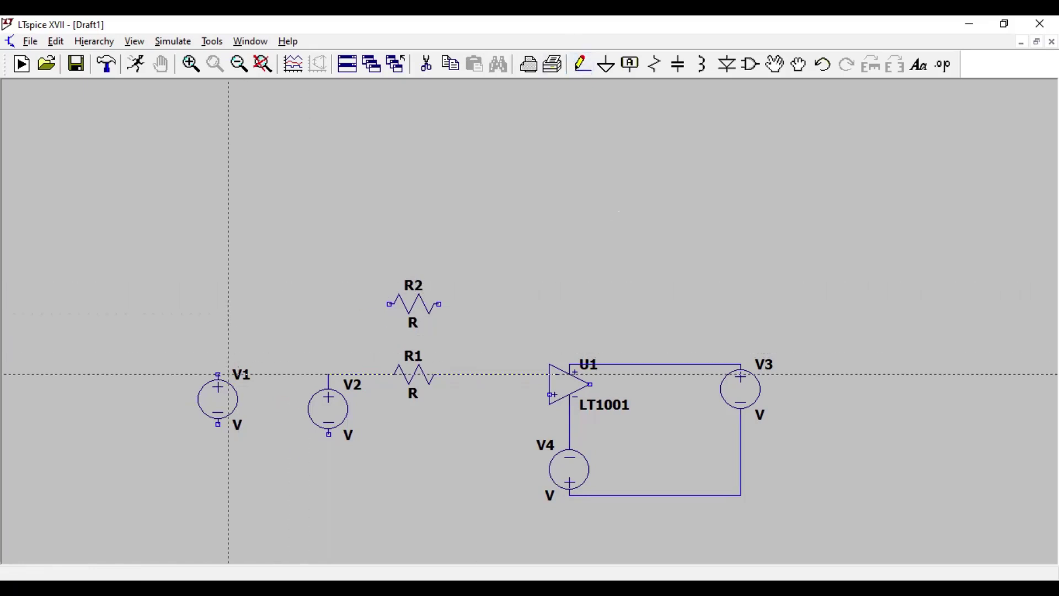
pyautogui.click(219, 374)
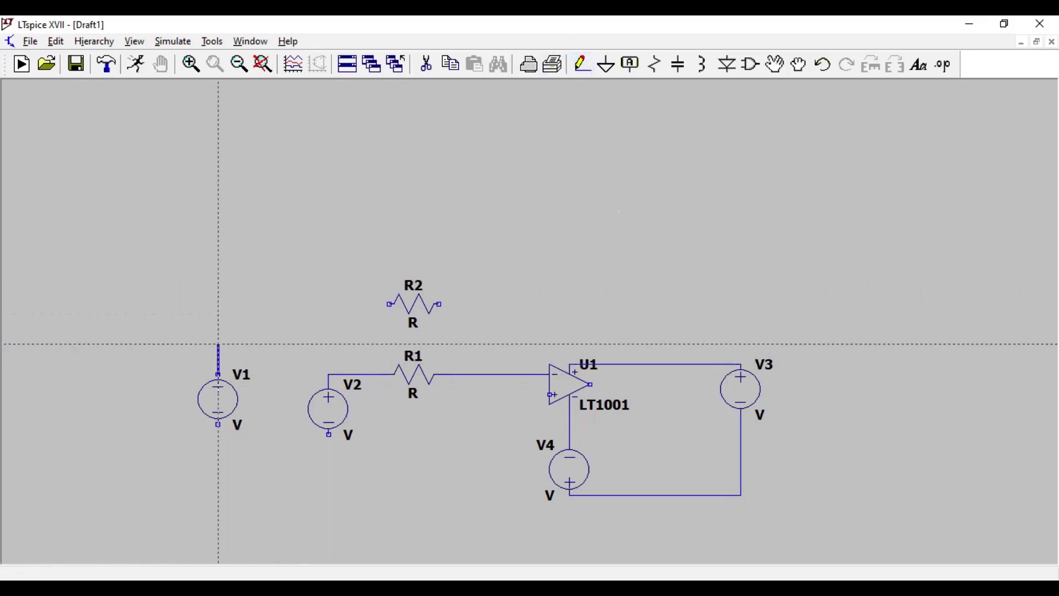
pyautogui.click(389, 304)
pyautogui.click(490, 304)
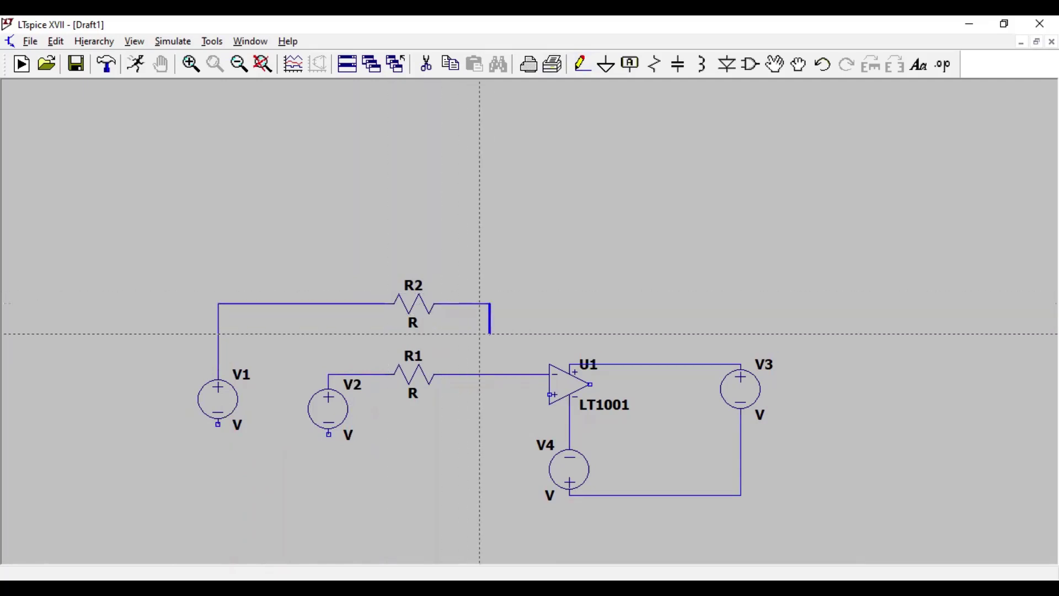
pyautogui.click(490, 374)
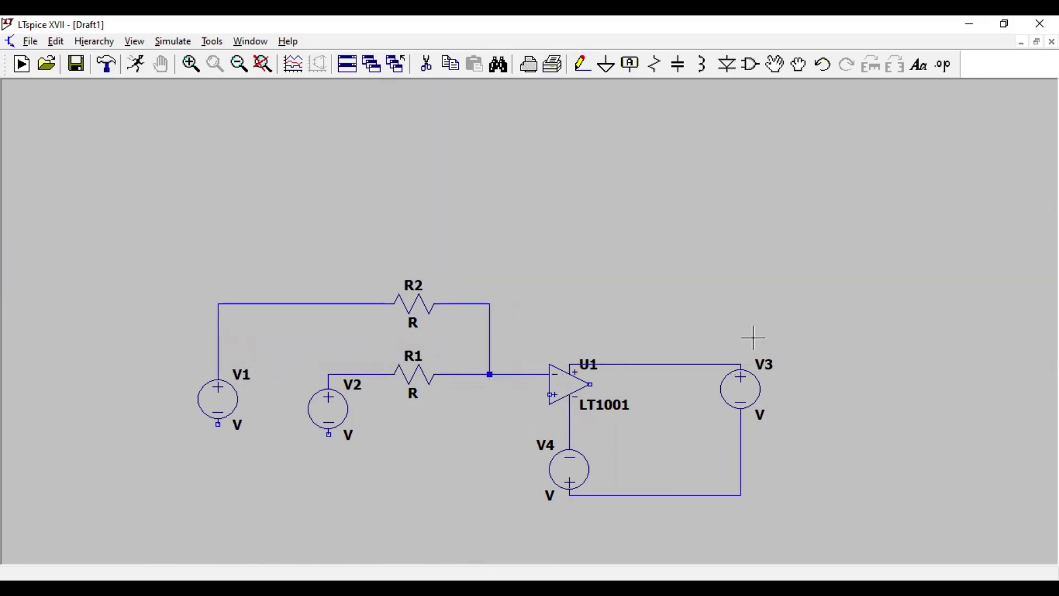
pyautogui.press('Escape')
# Join the bottom terminals of V1, V2 and V4 with a common bottom wire.
pyautogui.click(584, 65)
pyautogui.click(218, 425)
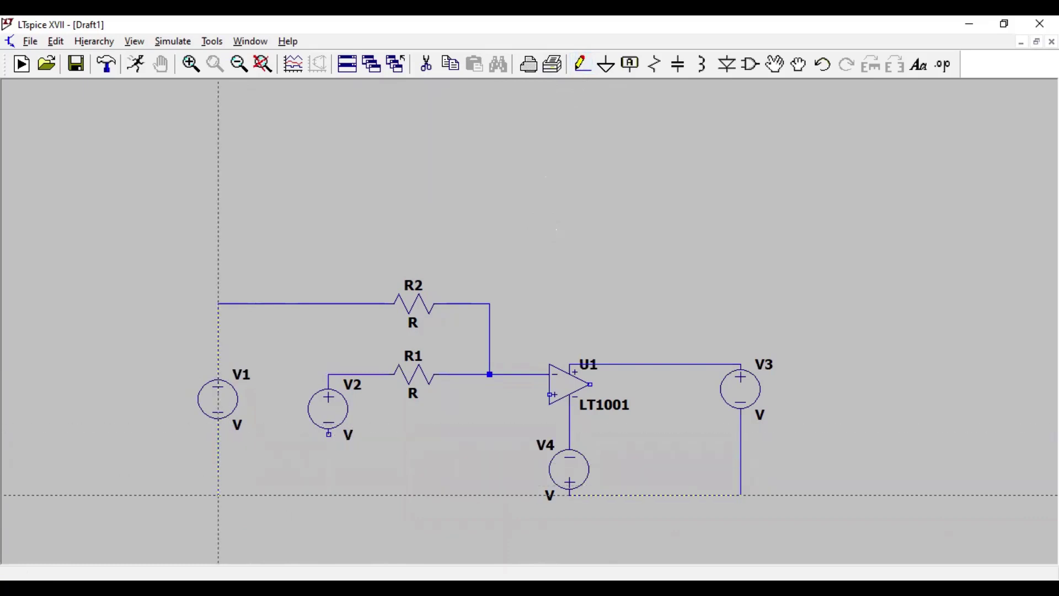
pyautogui.click(219, 495)
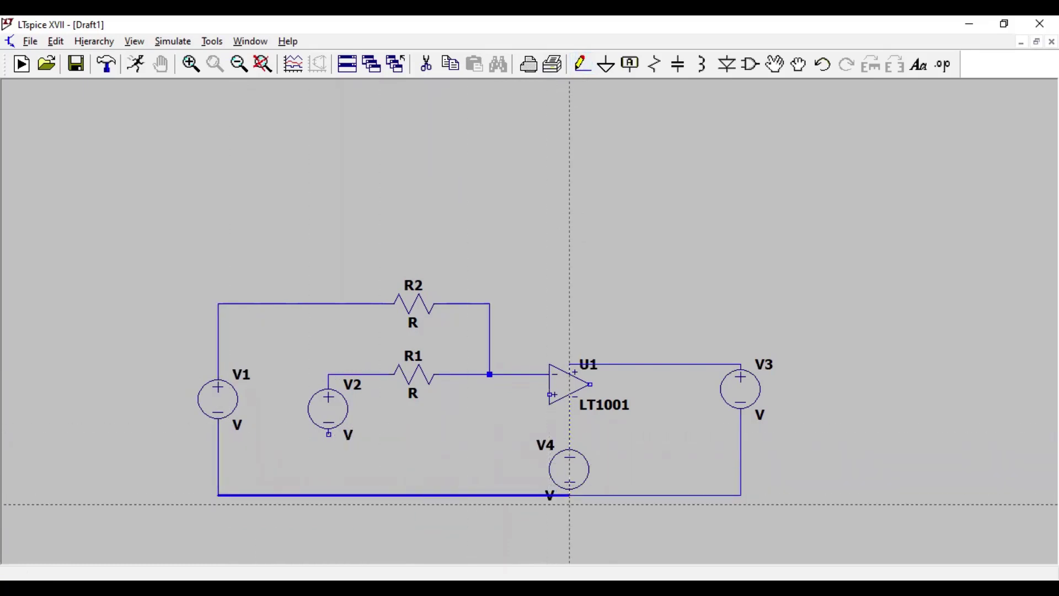
pyautogui.click(570, 495)
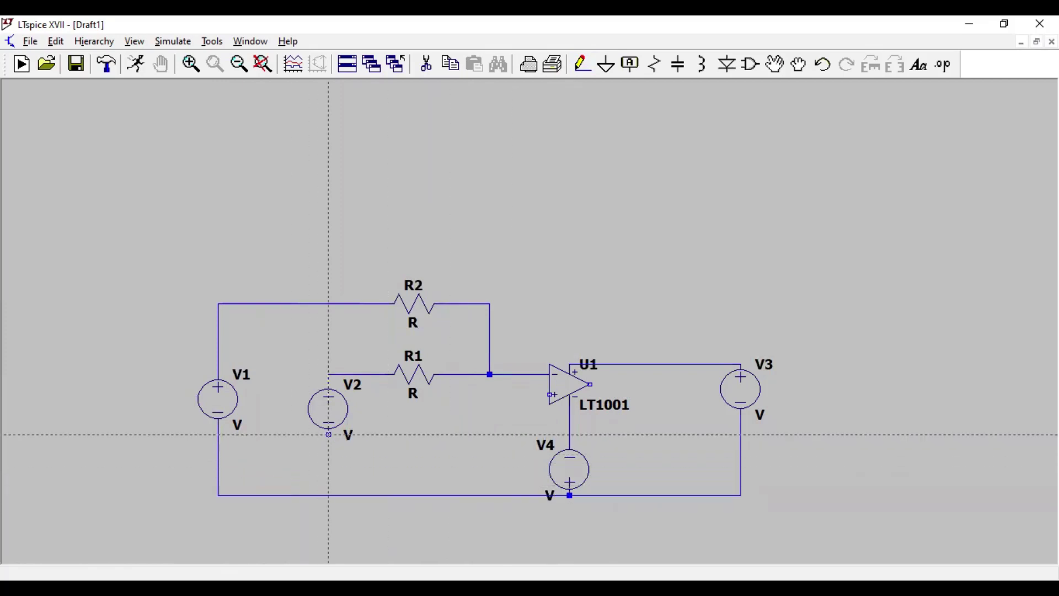
pyautogui.click(329, 435)
pyautogui.click(328, 494)
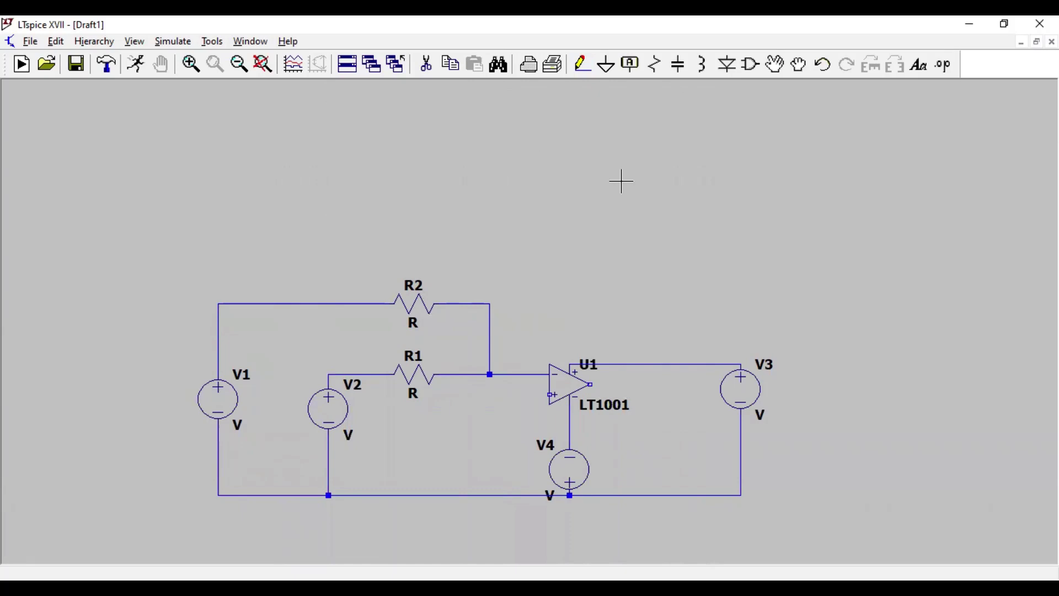
# Place a ground symbol on the common bottom wire.
pyautogui.click(607, 64)
pyautogui.scroll(-2, 552, 507)
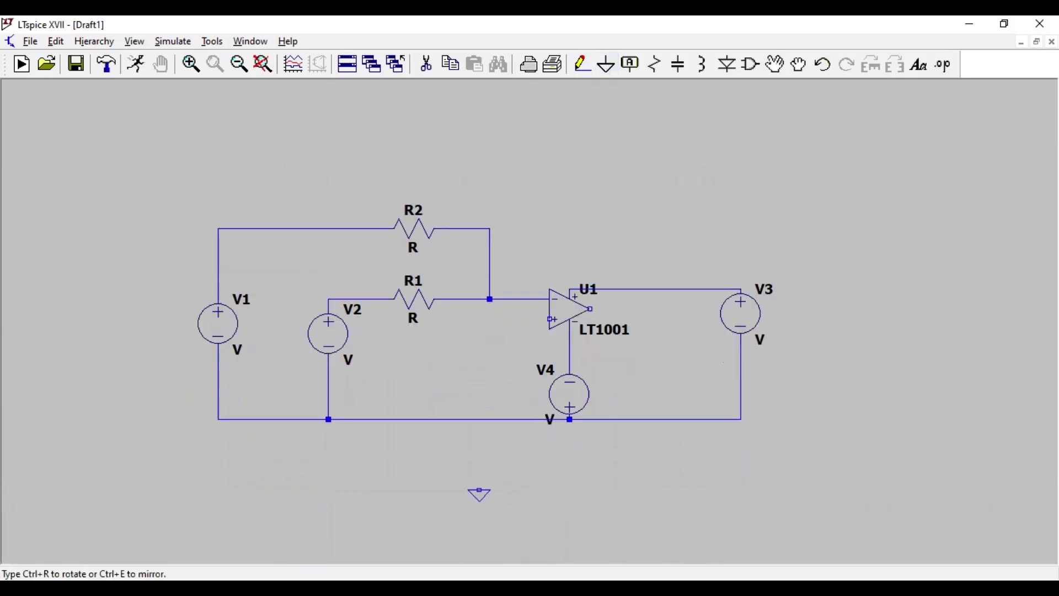
pyautogui.click(490, 420)
pyautogui.press('Escape')
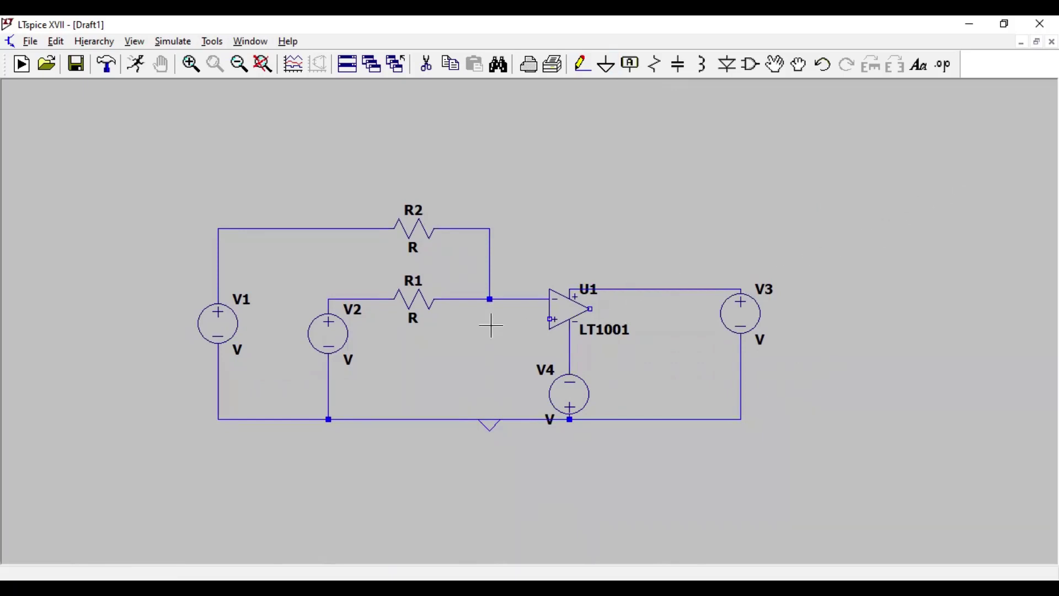
# Make V1 a sine source with amplitude 1 and frequency 50 Hz, SINE(0 1 50).
pyautogui.rightClick(230, 327)
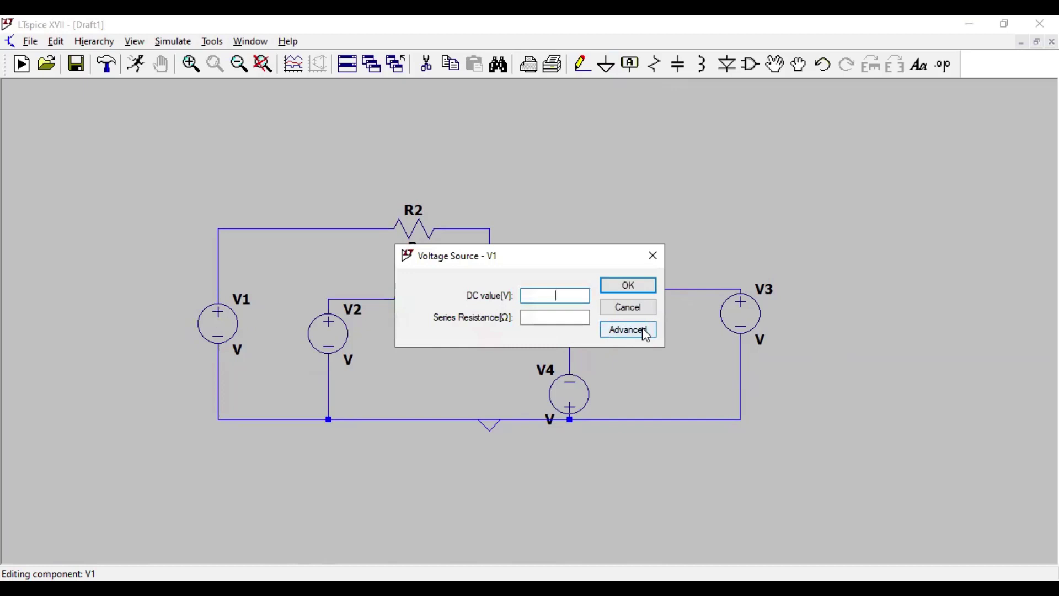
pyautogui.click(645, 333)
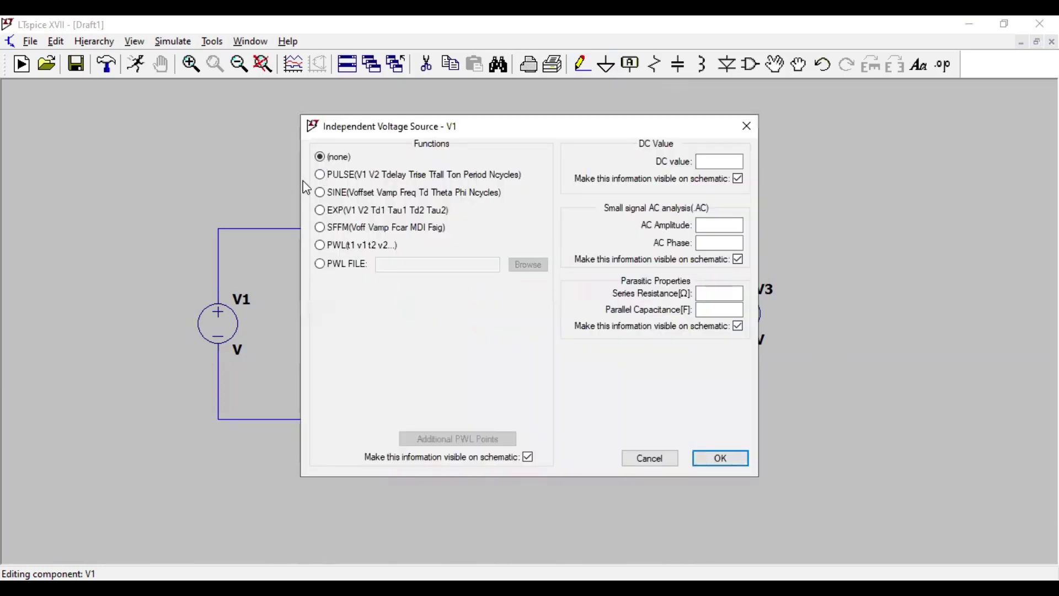
pyautogui.click(322, 194)
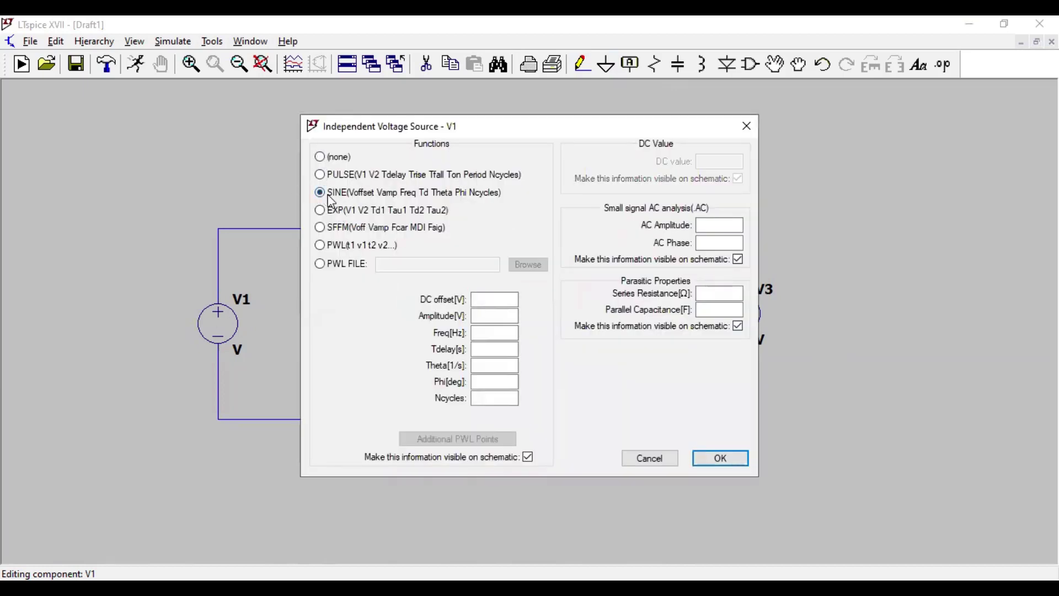
pyautogui.click(481, 320)
pyautogui.click(500, 332)
pyautogui.write('50')
pyautogui.click(722, 460)
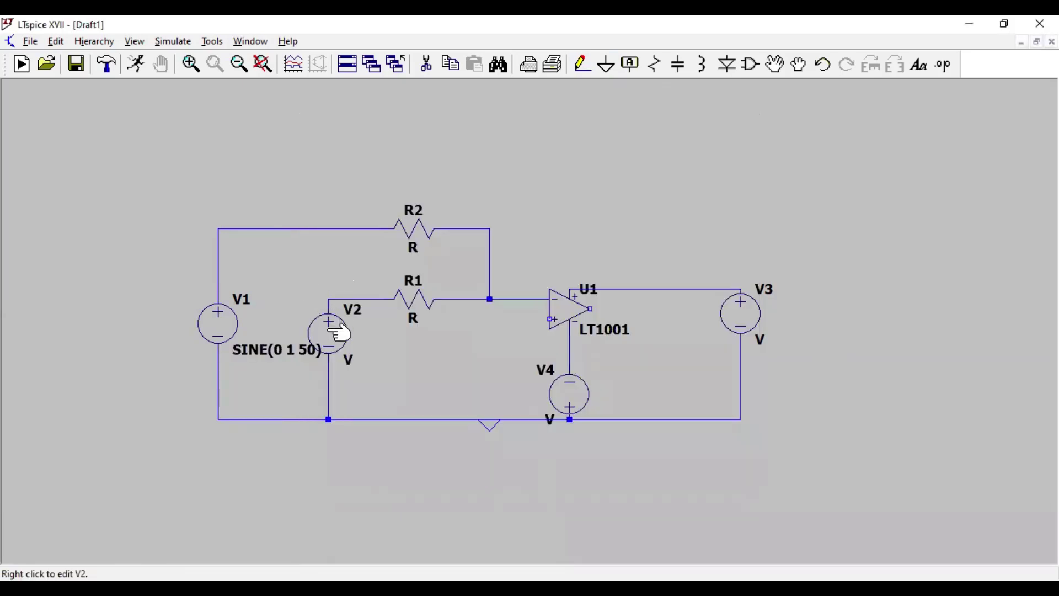
# Make V2 a sine source with amplitude 2 and frequency 50 Hz, SINE(0 2 50).
pyautogui.rightClick(339, 333)
pyautogui.click(629, 330)
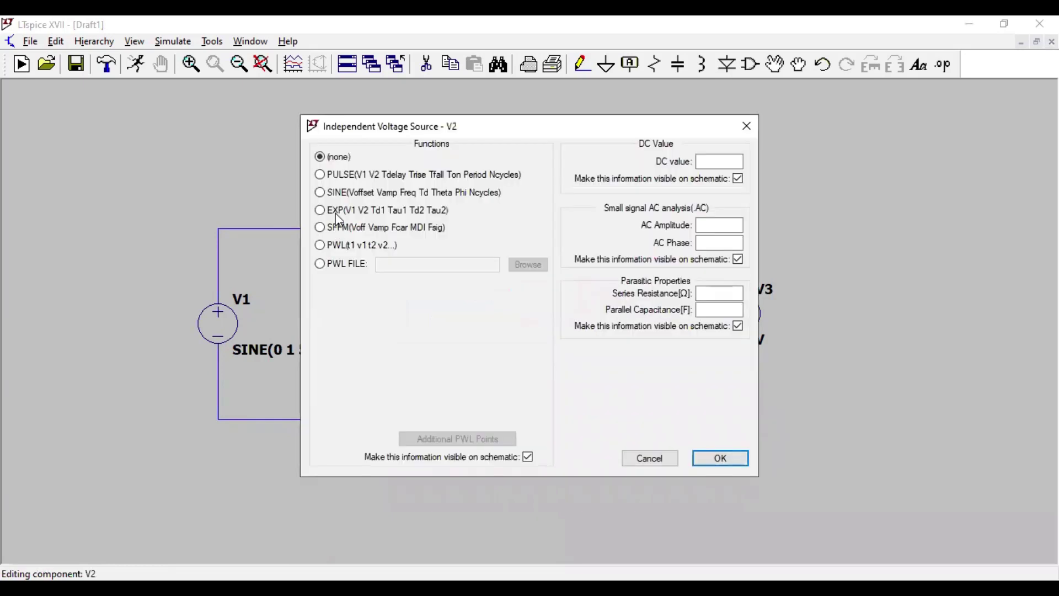
pyautogui.click(320, 192)
pyautogui.click(491, 315)
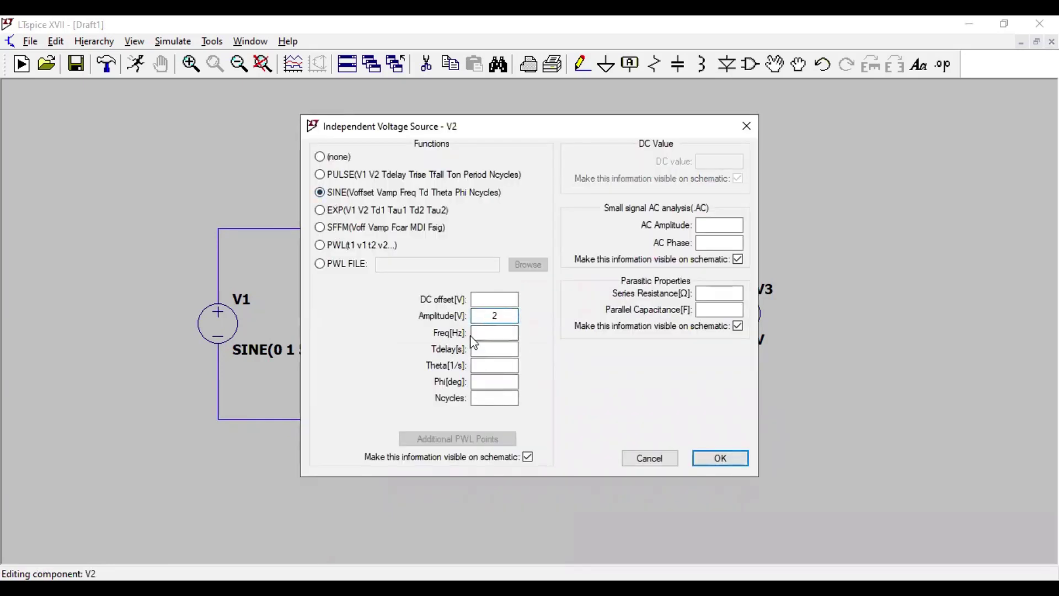
pyautogui.click(499, 334)
pyautogui.click(721, 458)
# Move the SINE labels of V1 and V2 below their sources.
pyautogui.rightClick(710, 177)
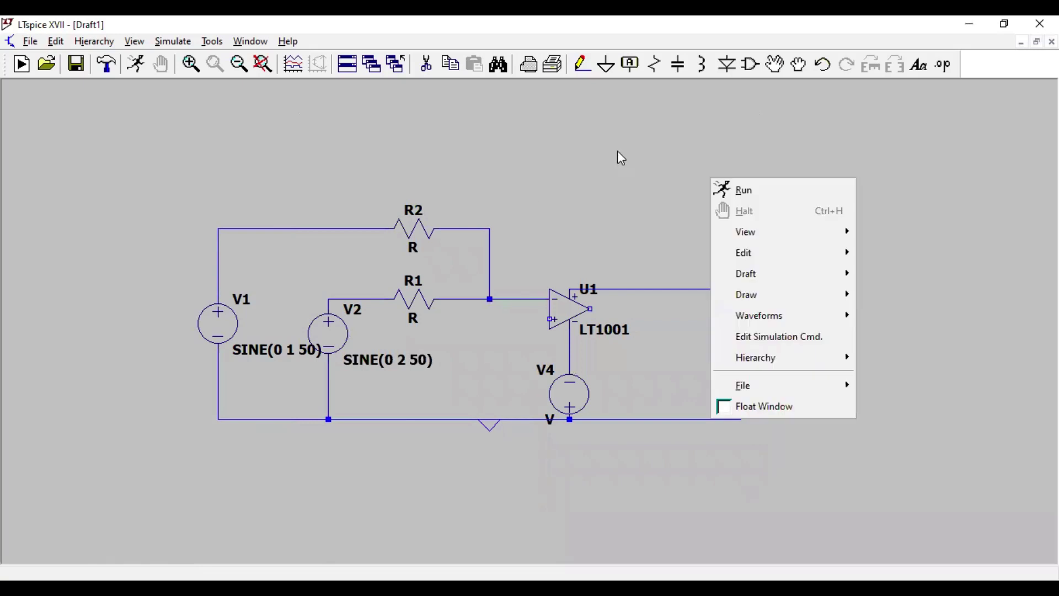
pyautogui.press('F8')
pyautogui.moveTo(282, 352); pyautogui.dragTo(214, 365)
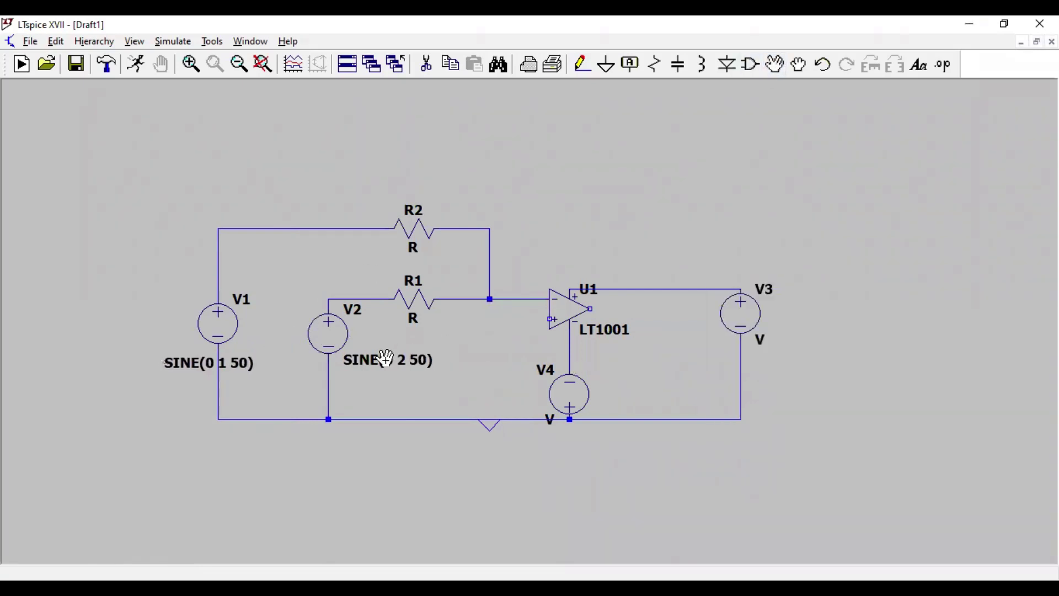
pyautogui.moveTo(386, 360); pyautogui.dragTo(330, 371)
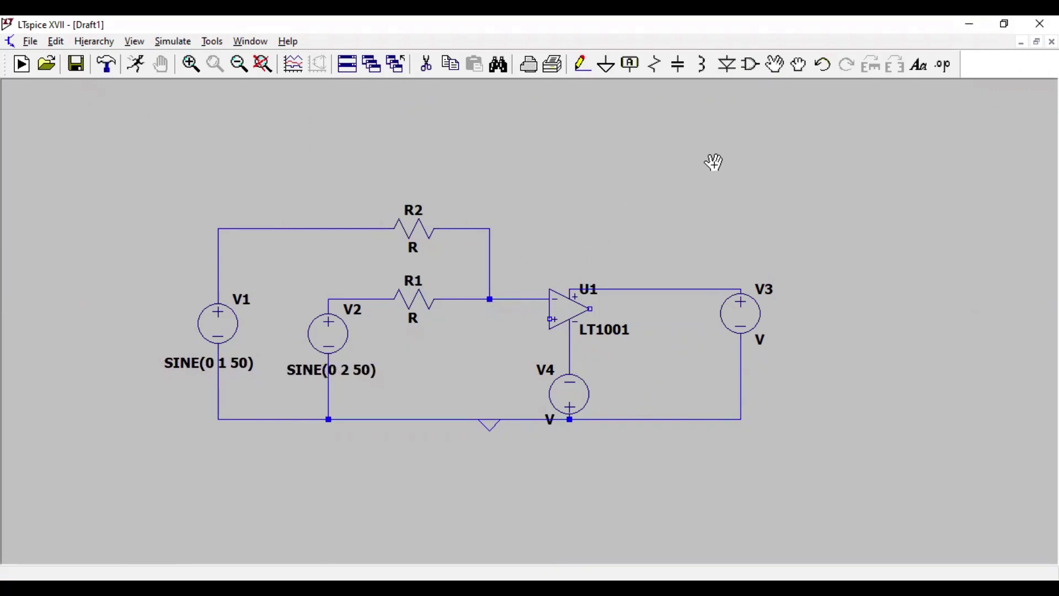
pyautogui.press('Escape')
# Set R2's resistance to 5k and R1's to 10k.
pyautogui.rightClick(415, 225)
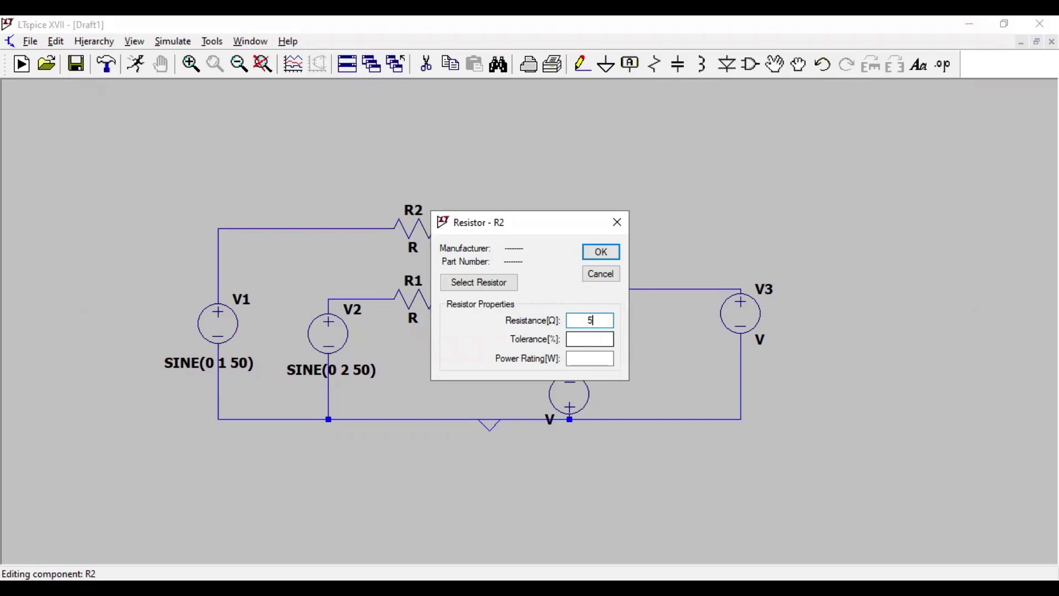
pyautogui.write('5k')
pyautogui.click(610, 251)
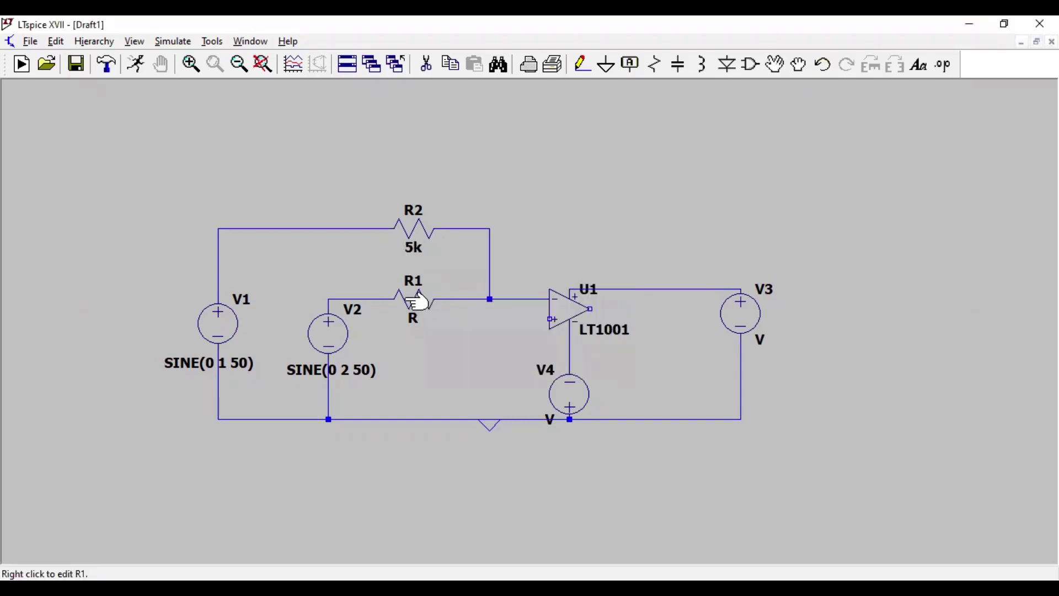
pyautogui.rightClick(419, 303)
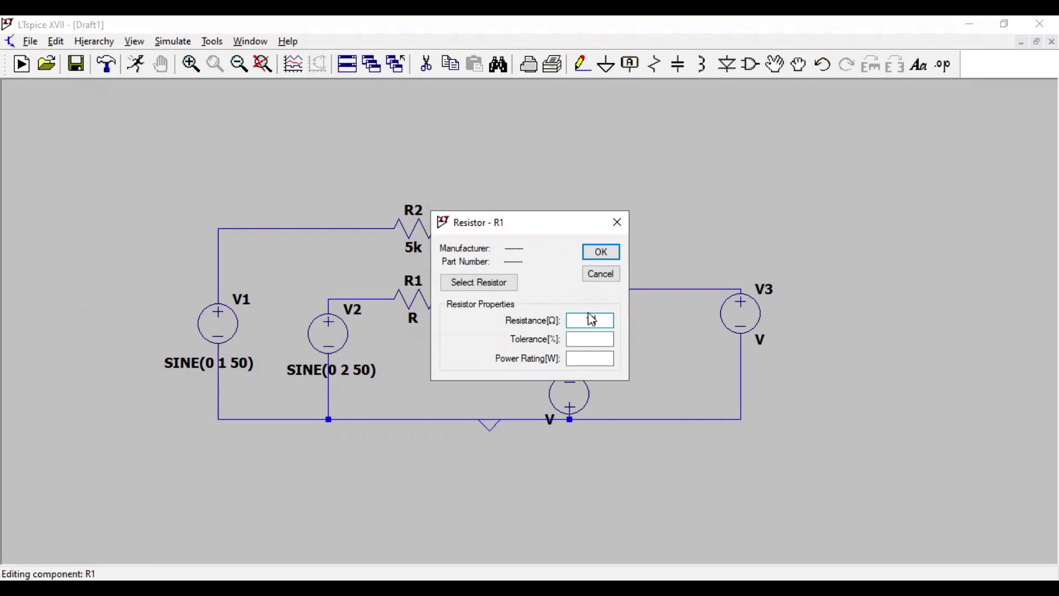
pyautogui.write('10k')
pyautogui.click(600, 251)
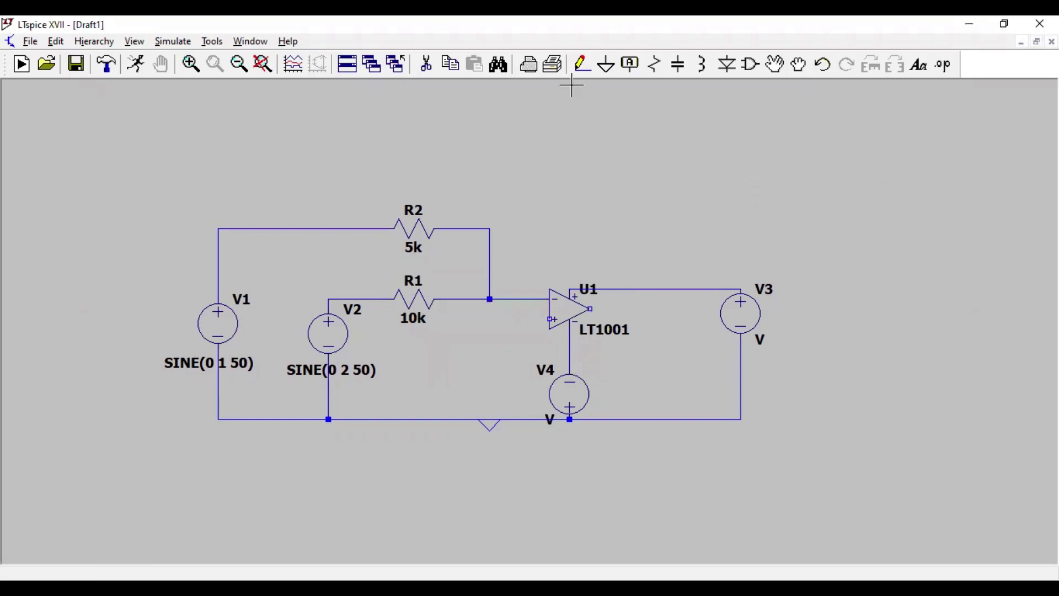
# Place horizontal resistor R3 and wire it from the R1/R2 junction to U1's output.
pyautogui.click(656, 66)
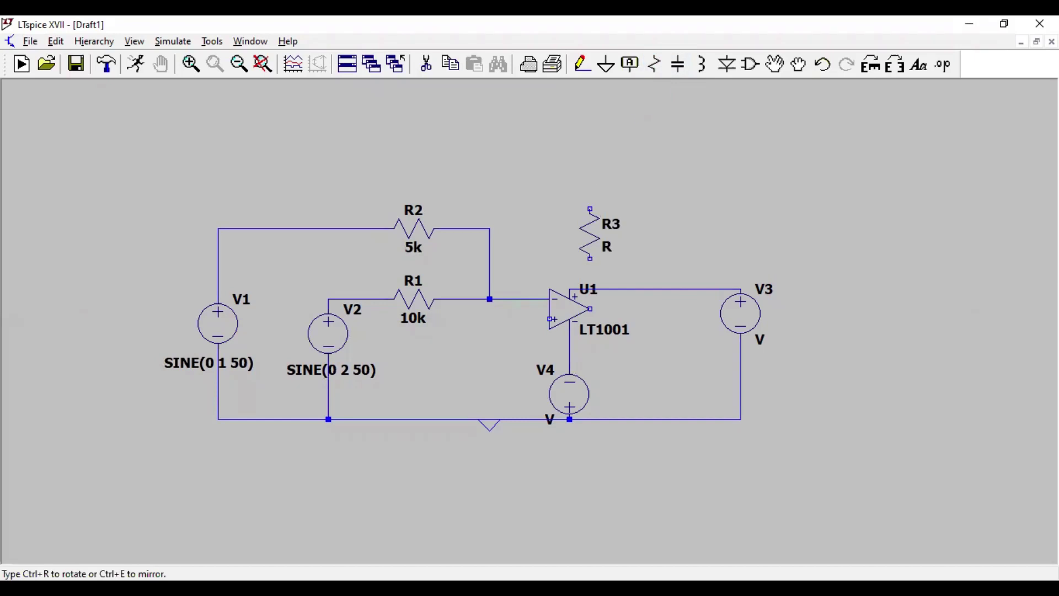
pyautogui.hotkey('ctrl', 'r')
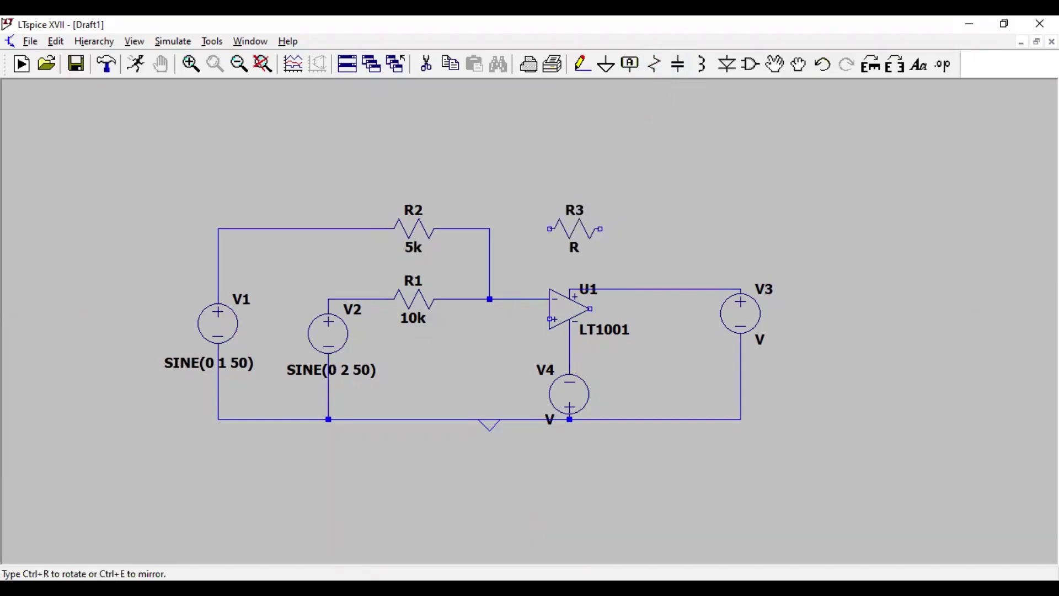
pyautogui.press('Escape')
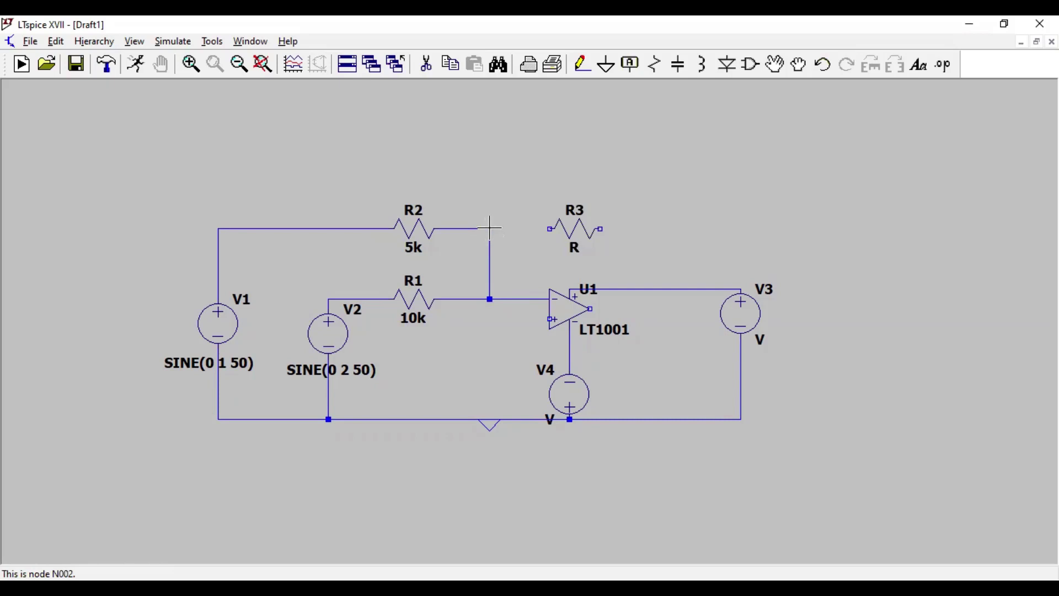
pyautogui.click(583, 64)
pyautogui.click(490, 229)
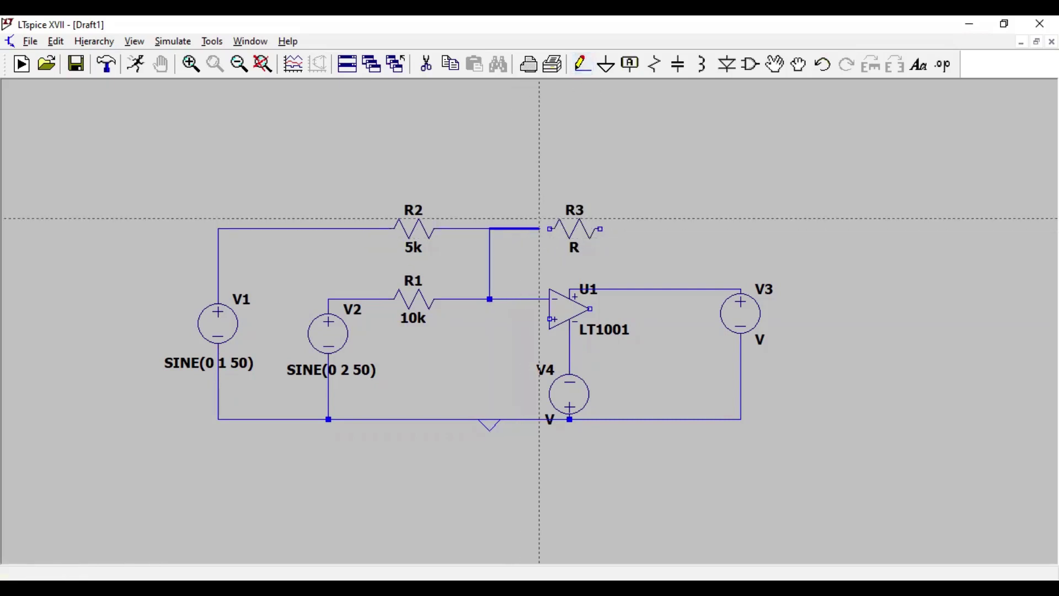
pyautogui.click(550, 219)
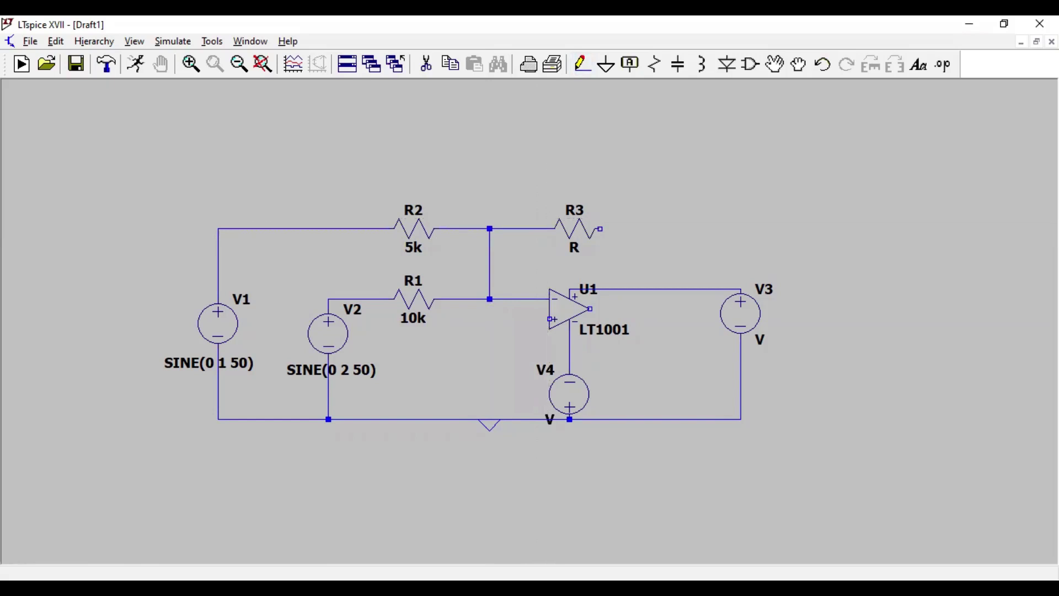
pyautogui.click(631, 228)
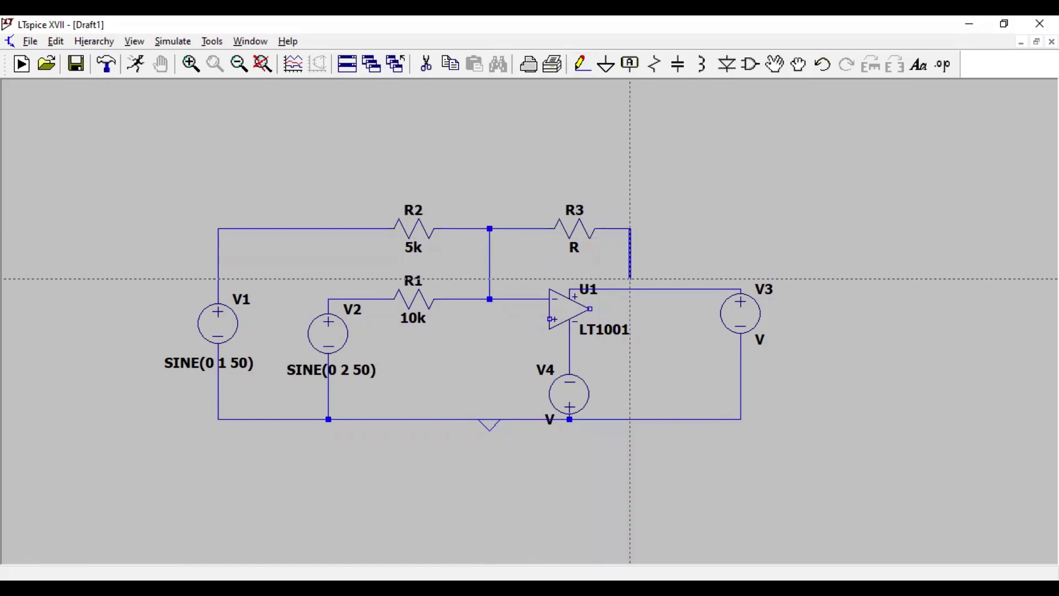
pyautogui.click(590, 309)
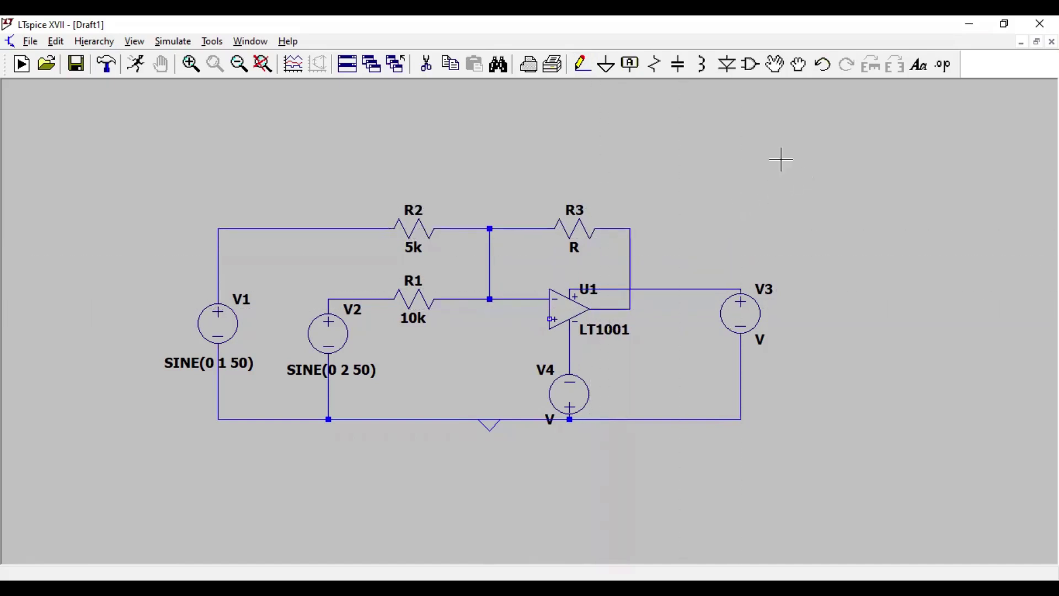
pyautogui.press('Escape')
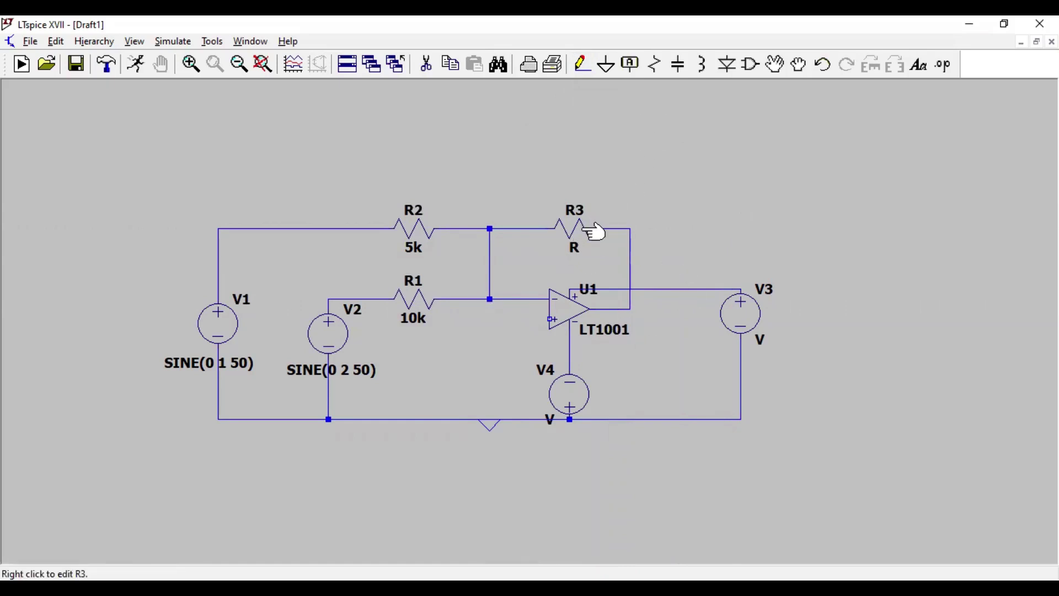
# Set R3's resistance to 10k.
pyautogui.rightClick(587, 237)
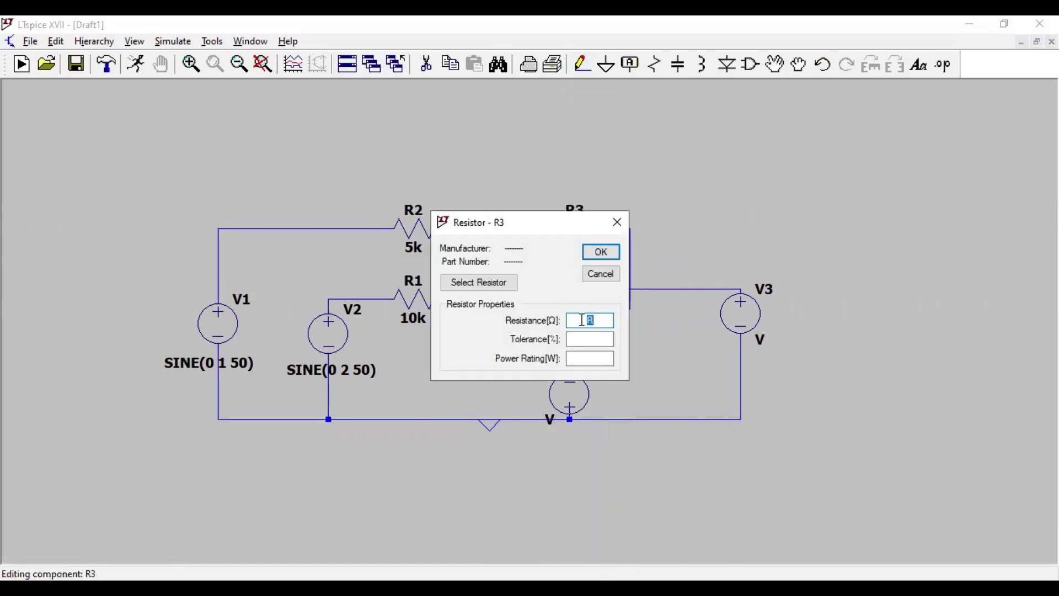
pyautogui.write('10k')
pyautogui.click(601, 251)
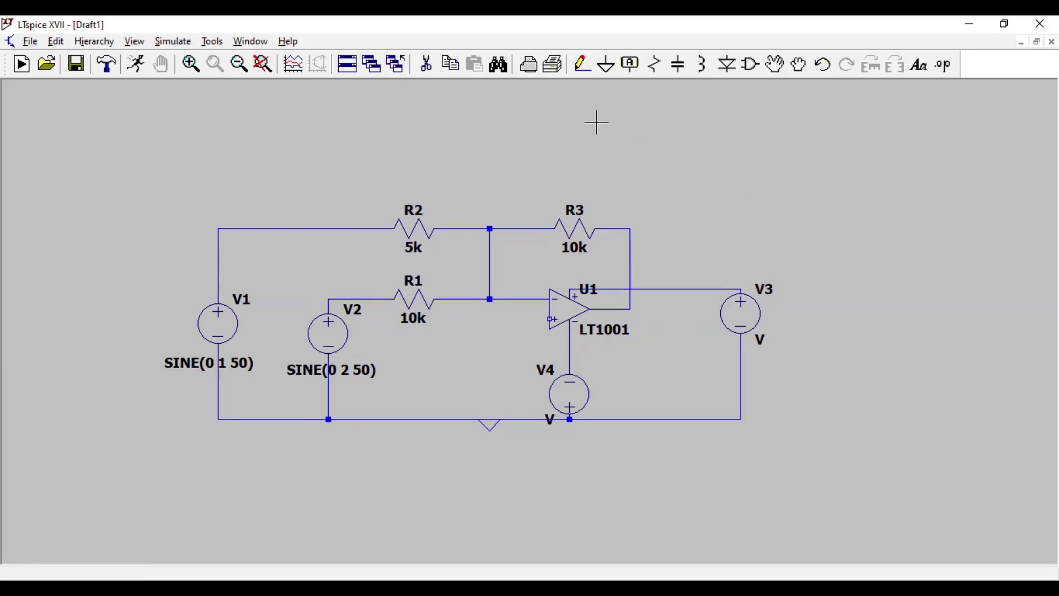
# Place resistor R4, wire its bottom end down to the ground line, and give it 2k.
pyautogui.click(657, 68)
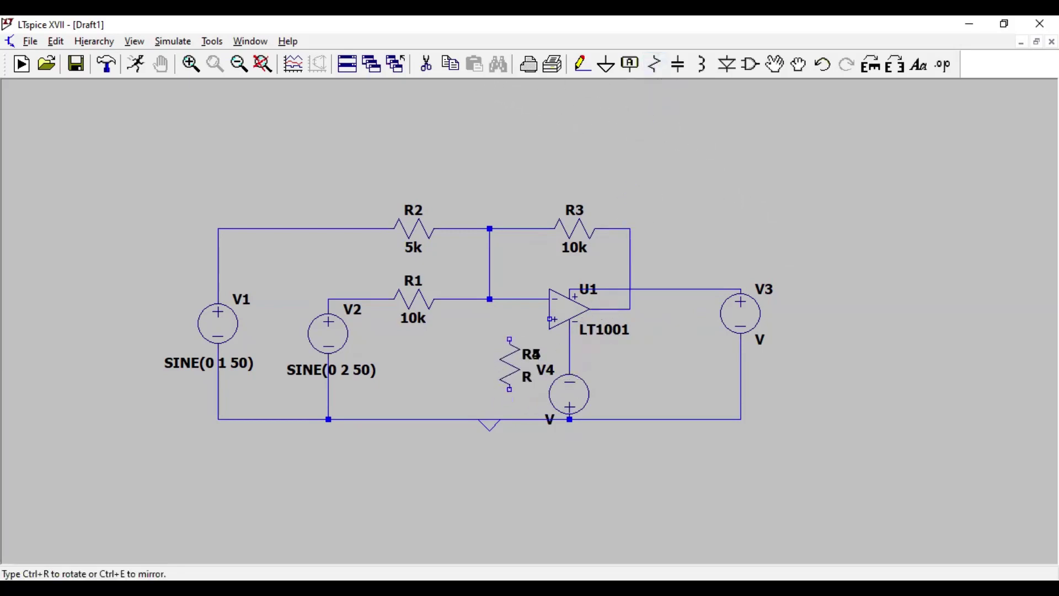
pyautogui.press('Escape')
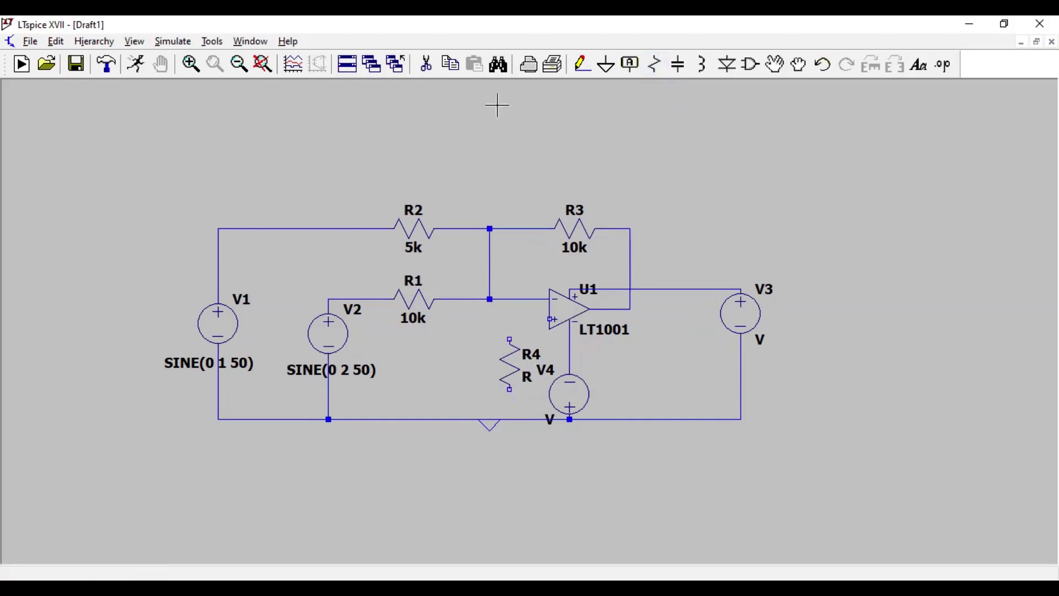
pyautogui.click(582, 67)
pyautogui.click(510, 389)
pyautogui.click(510, 419)
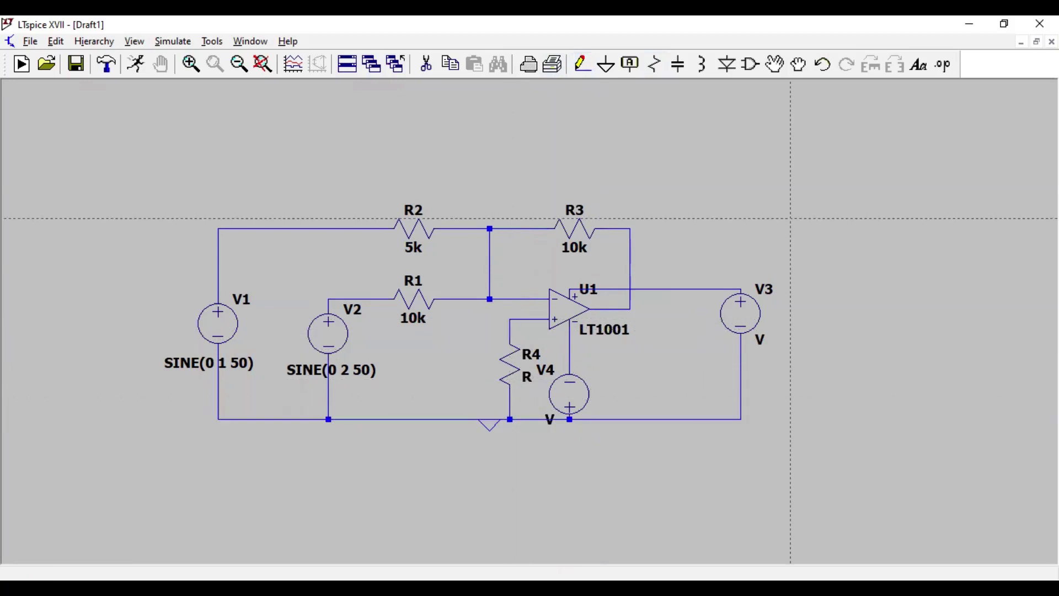
pyautogui.press('Escape')
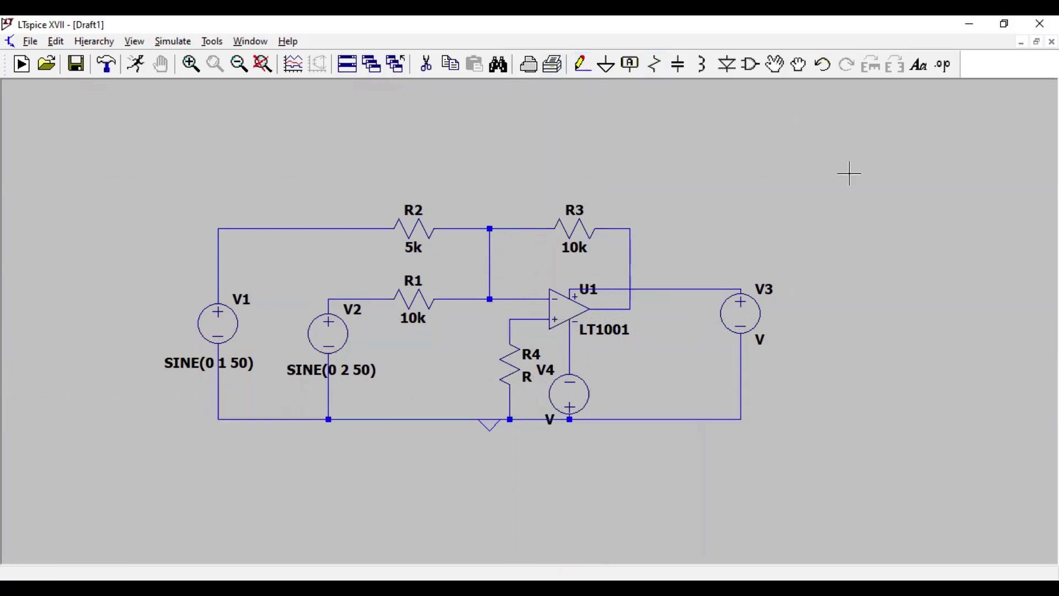
pyautogui.rightClick(522, 366)
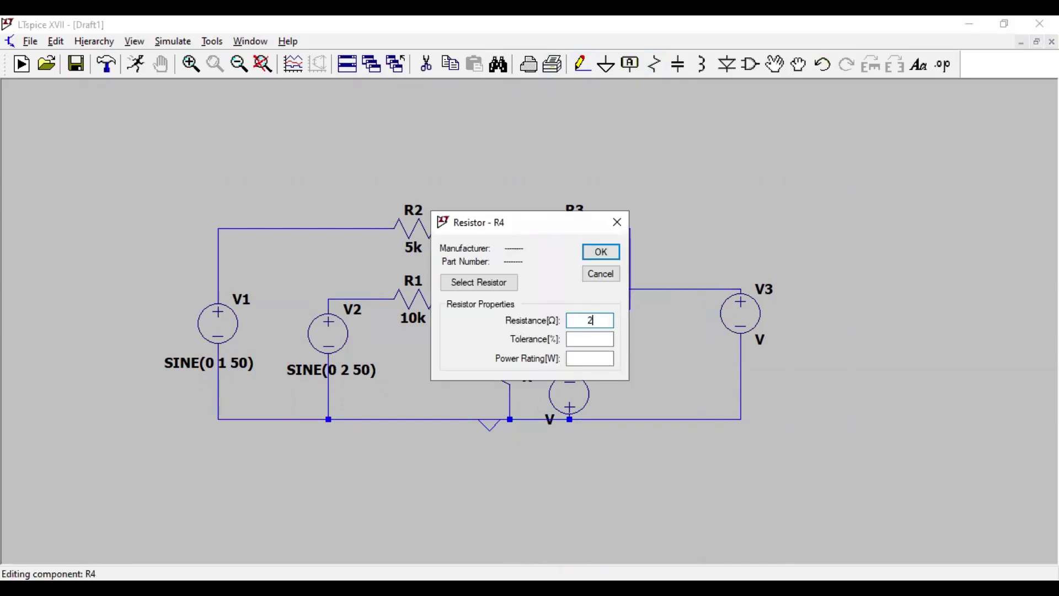
pyautogui.click(607, 251)
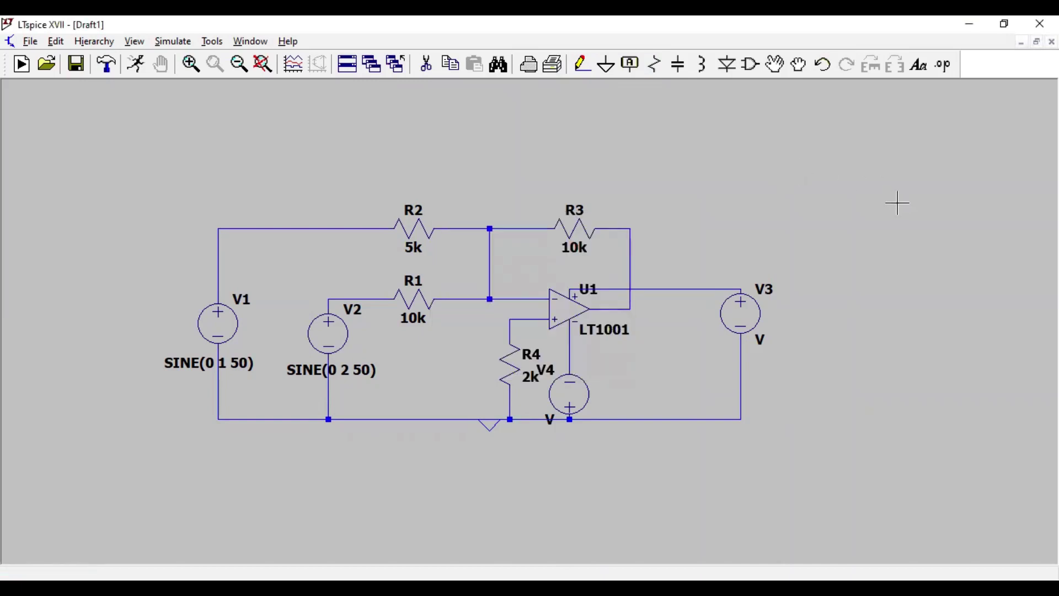
# Enter a 12 V DC value for supply source V3, then 12 V DC for V4.
pyautogui.rightClick(741, 314)
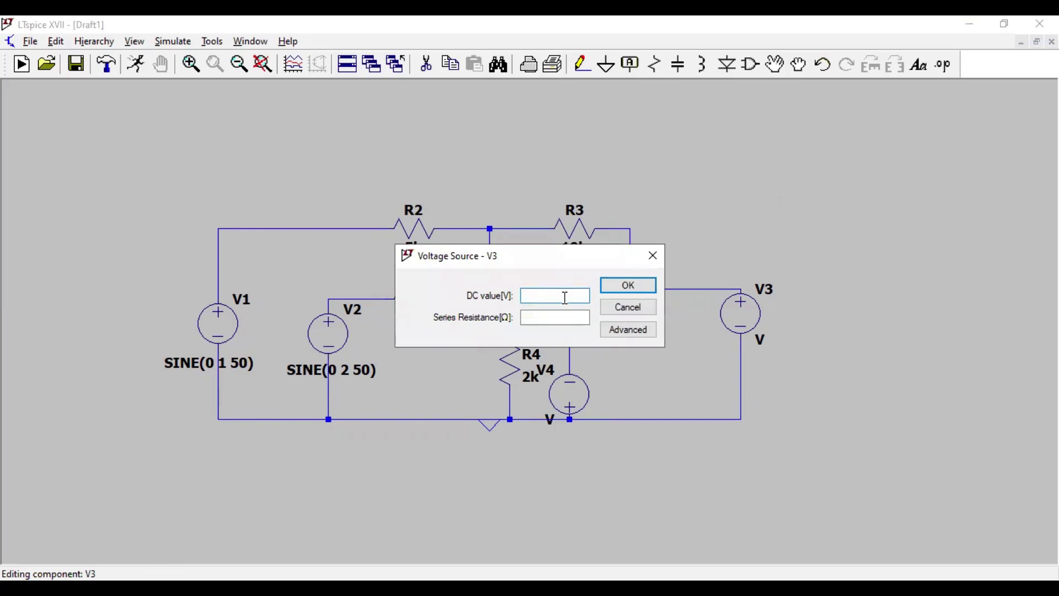
pyautogui.click(630, 290)
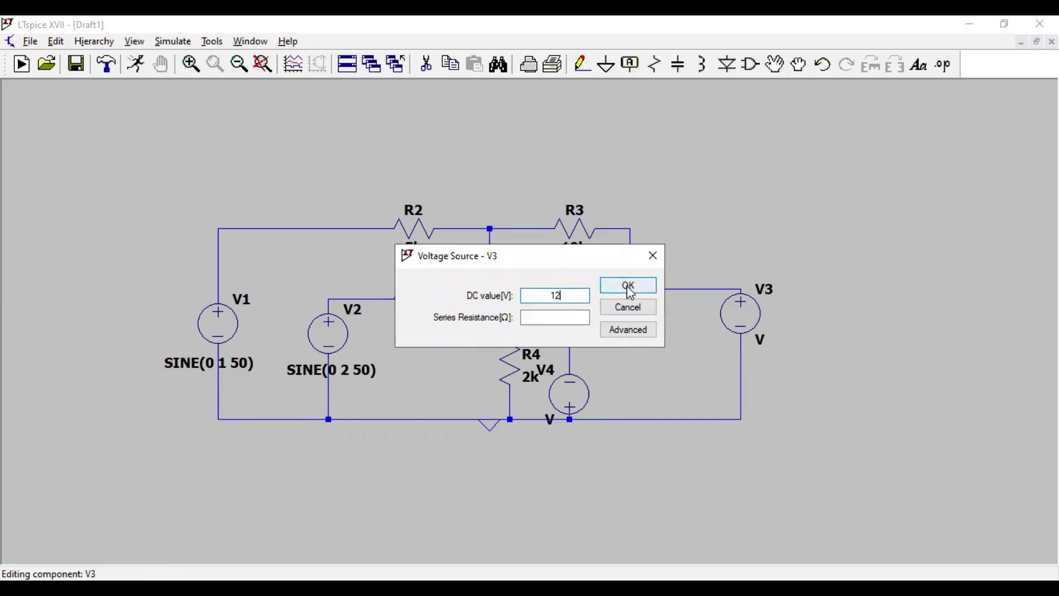
pyautogui.rightClick(586, 391)
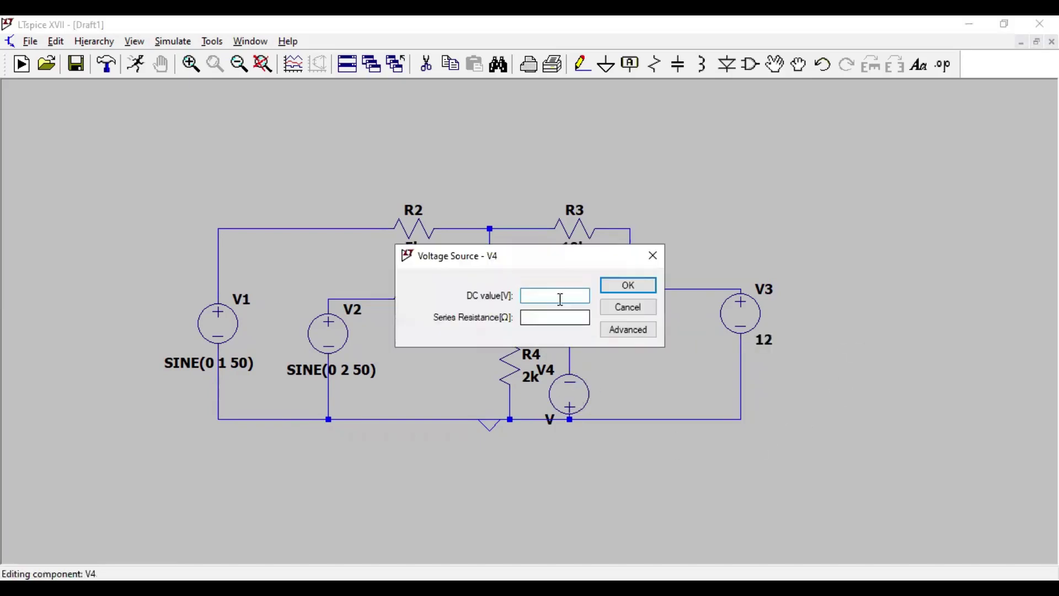
pyautogui.click(629, 286)
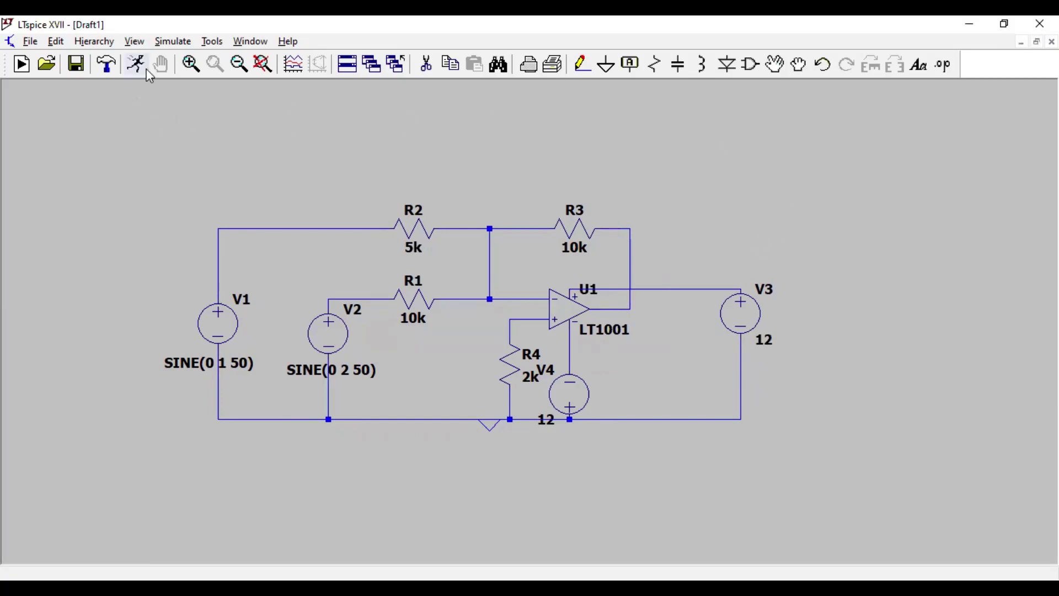
# Create a transient analysis with 50ms stop time and place the .tran 50ms directive below the circuit.
pyautogui.click(164, 42)
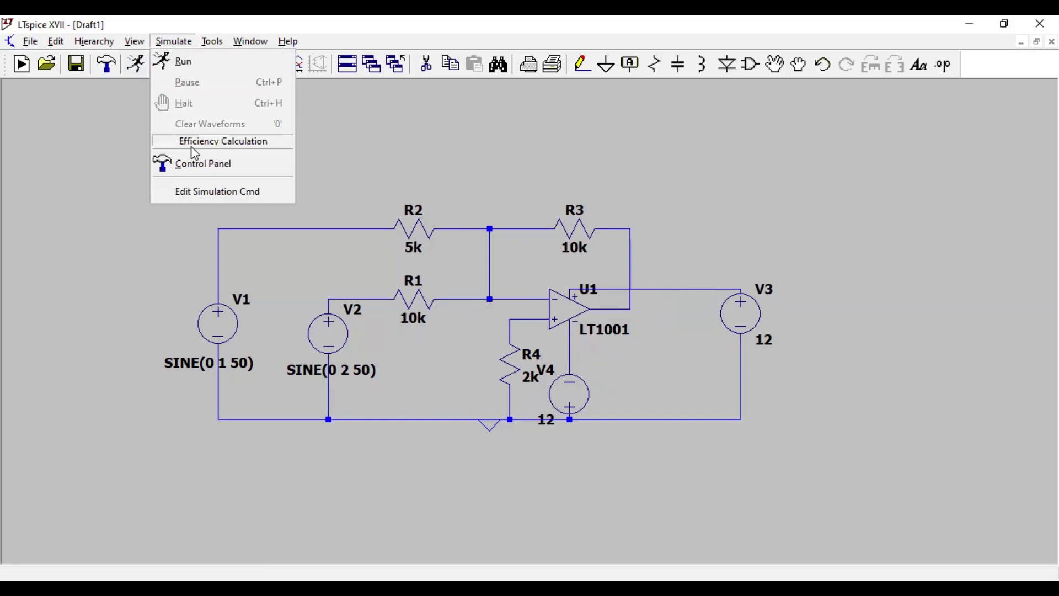
pyautogui.click(199, 194)
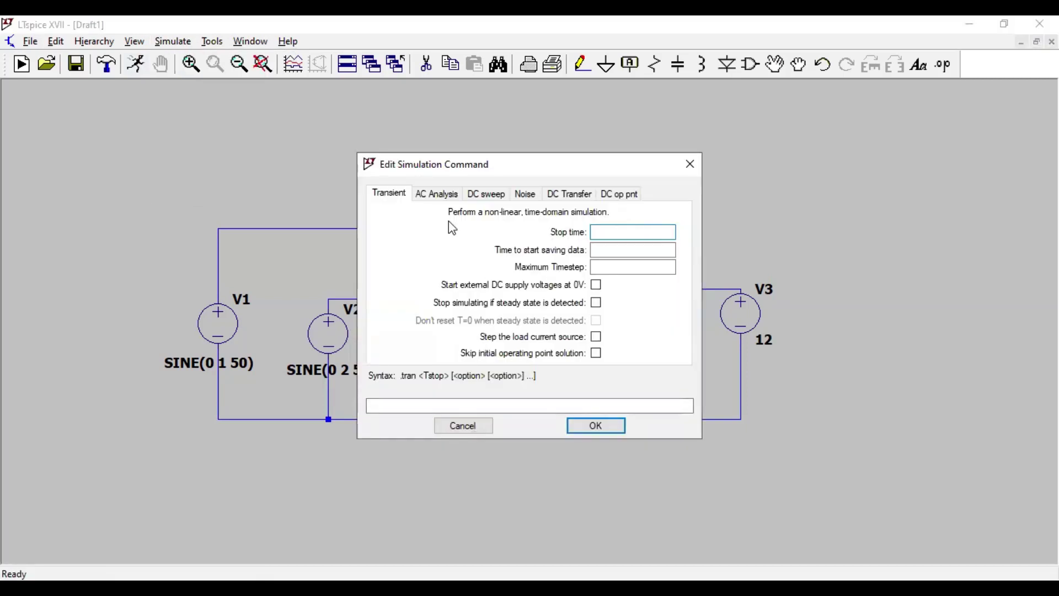
pyautogui.write('50ms')
pyautogui.click(599, 426)
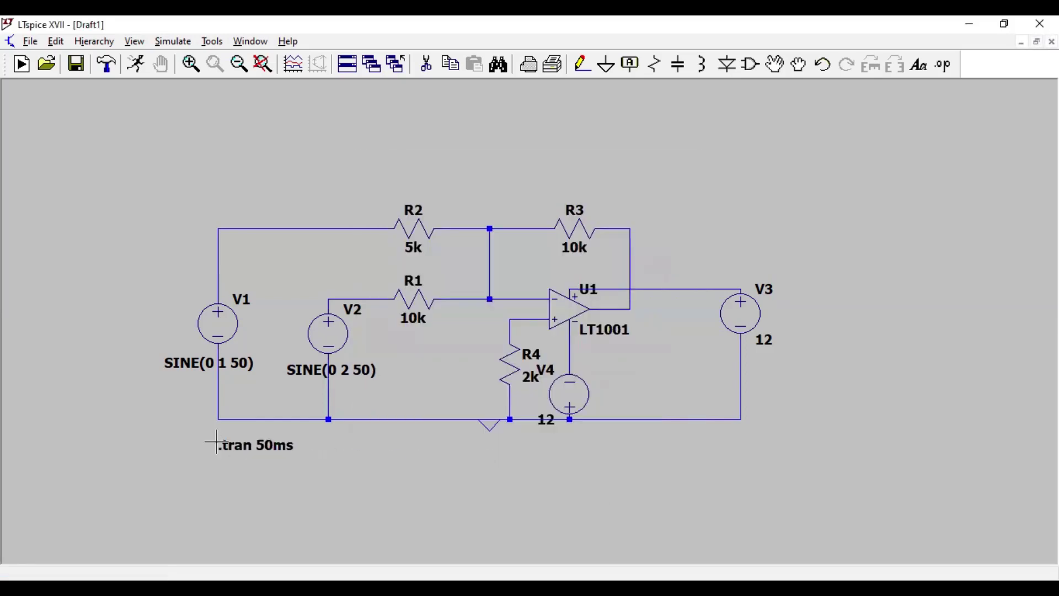
pyautogui.click(213, 442)
pyautogui.rightClick(773, 190)
pyautogui.click(773, 178)
# Run the simulation as Inverting Summer and probe the V1 node, V2 node and op-amp output.
pyautogui.click(138, 62)
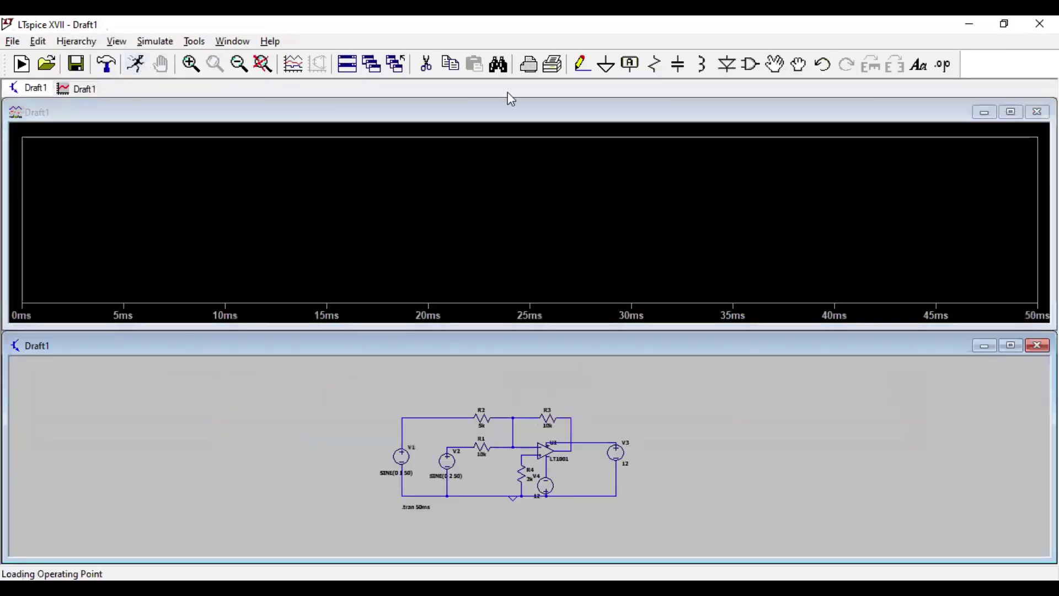
pyautogui.click(341, 392)
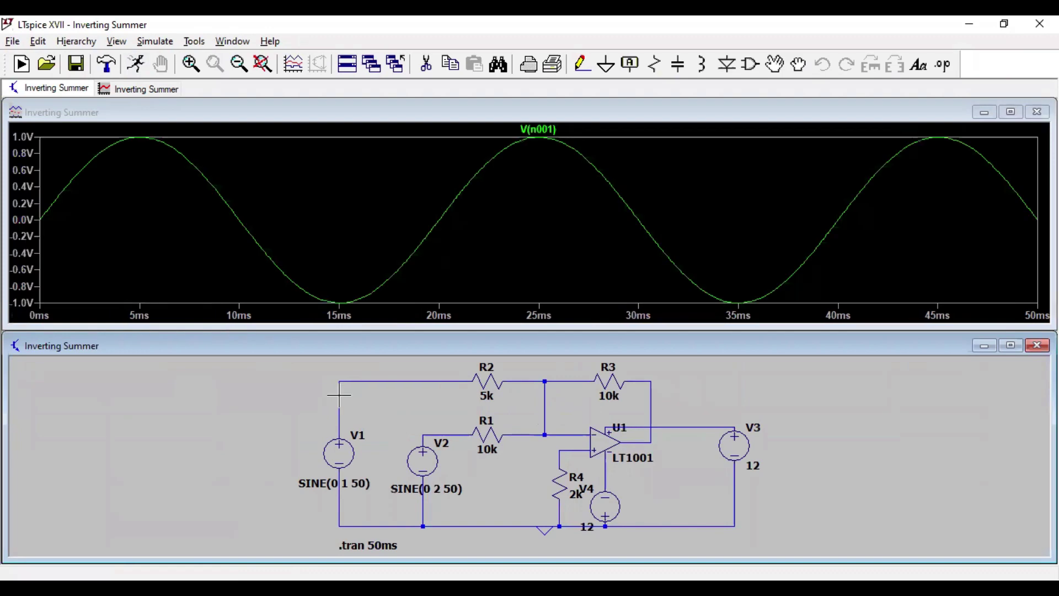
pyautogui.click(458, 432)
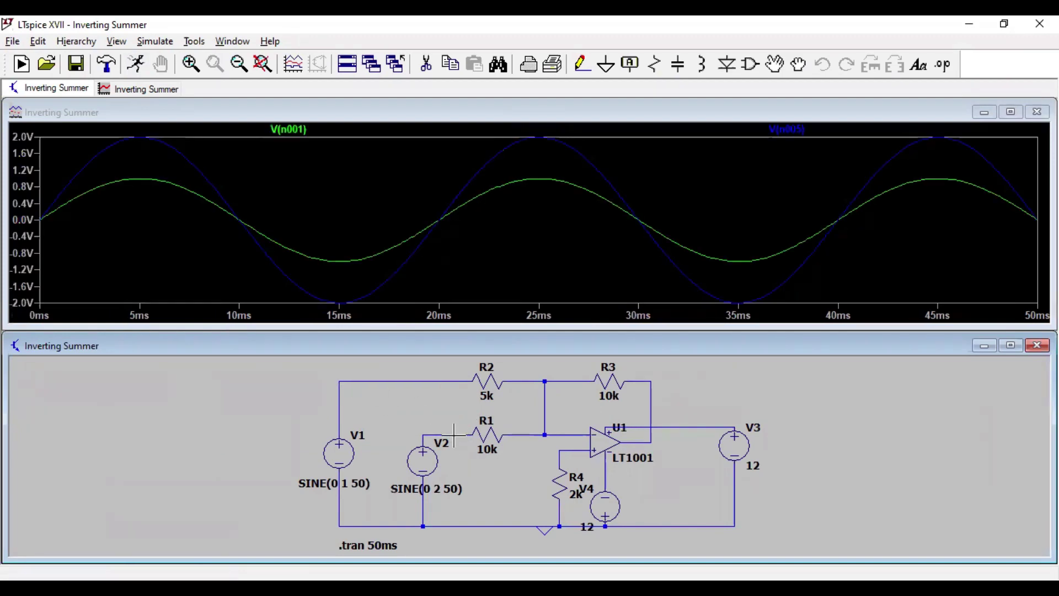
pyautogui.click(649, 439)
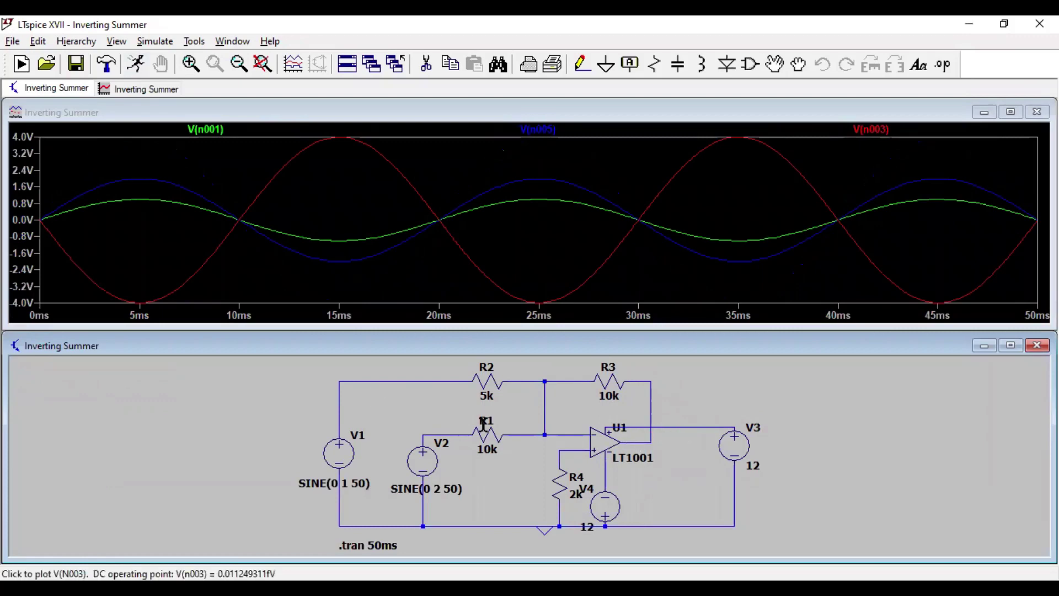